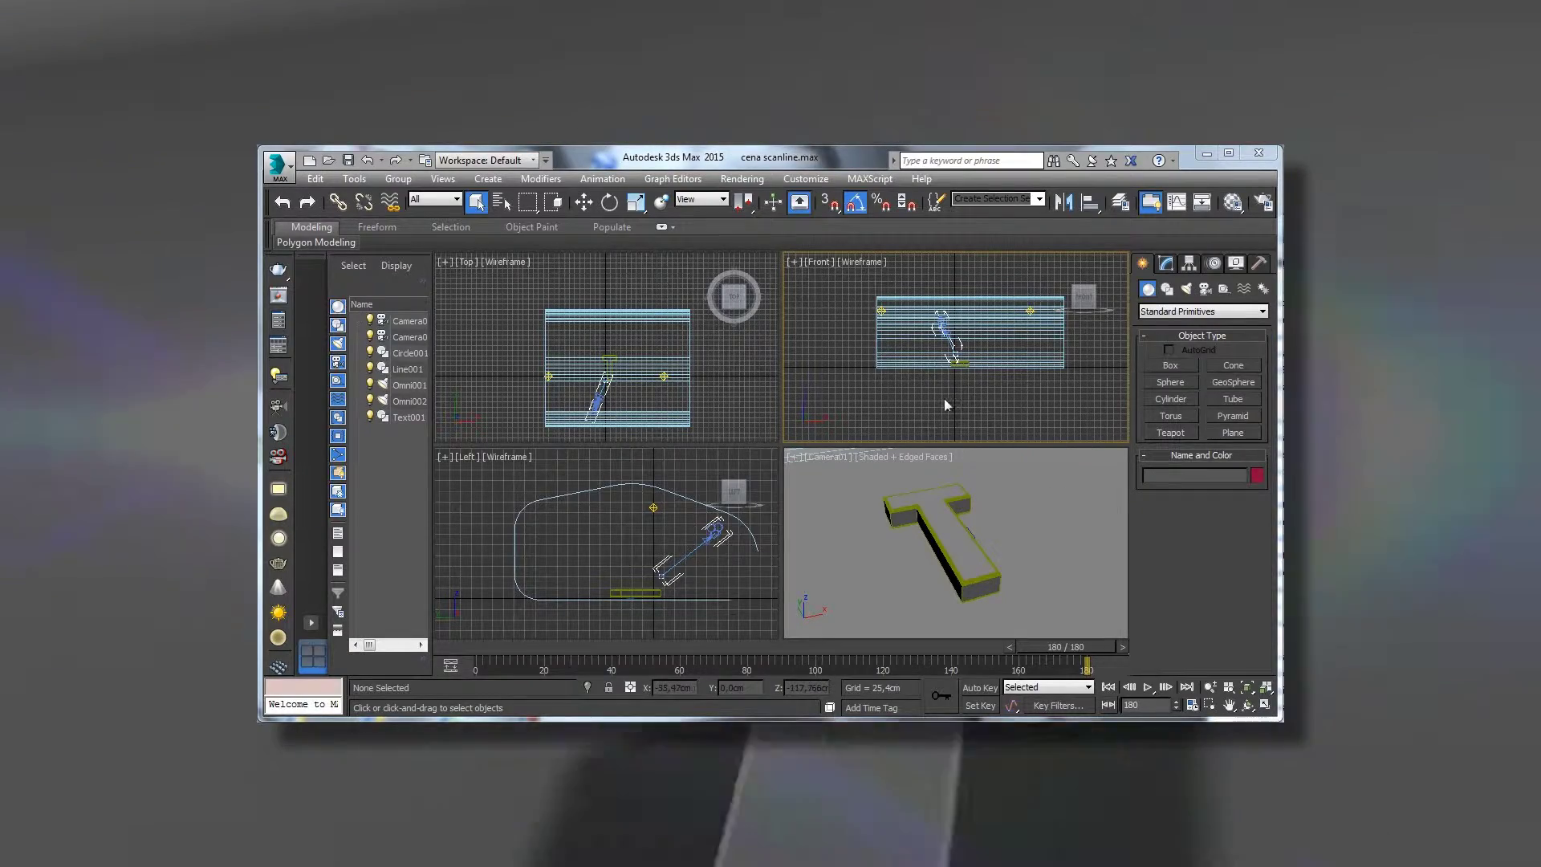
Step: Render the camera view of the T with the Default Scanline Renderer
click(741, 180)
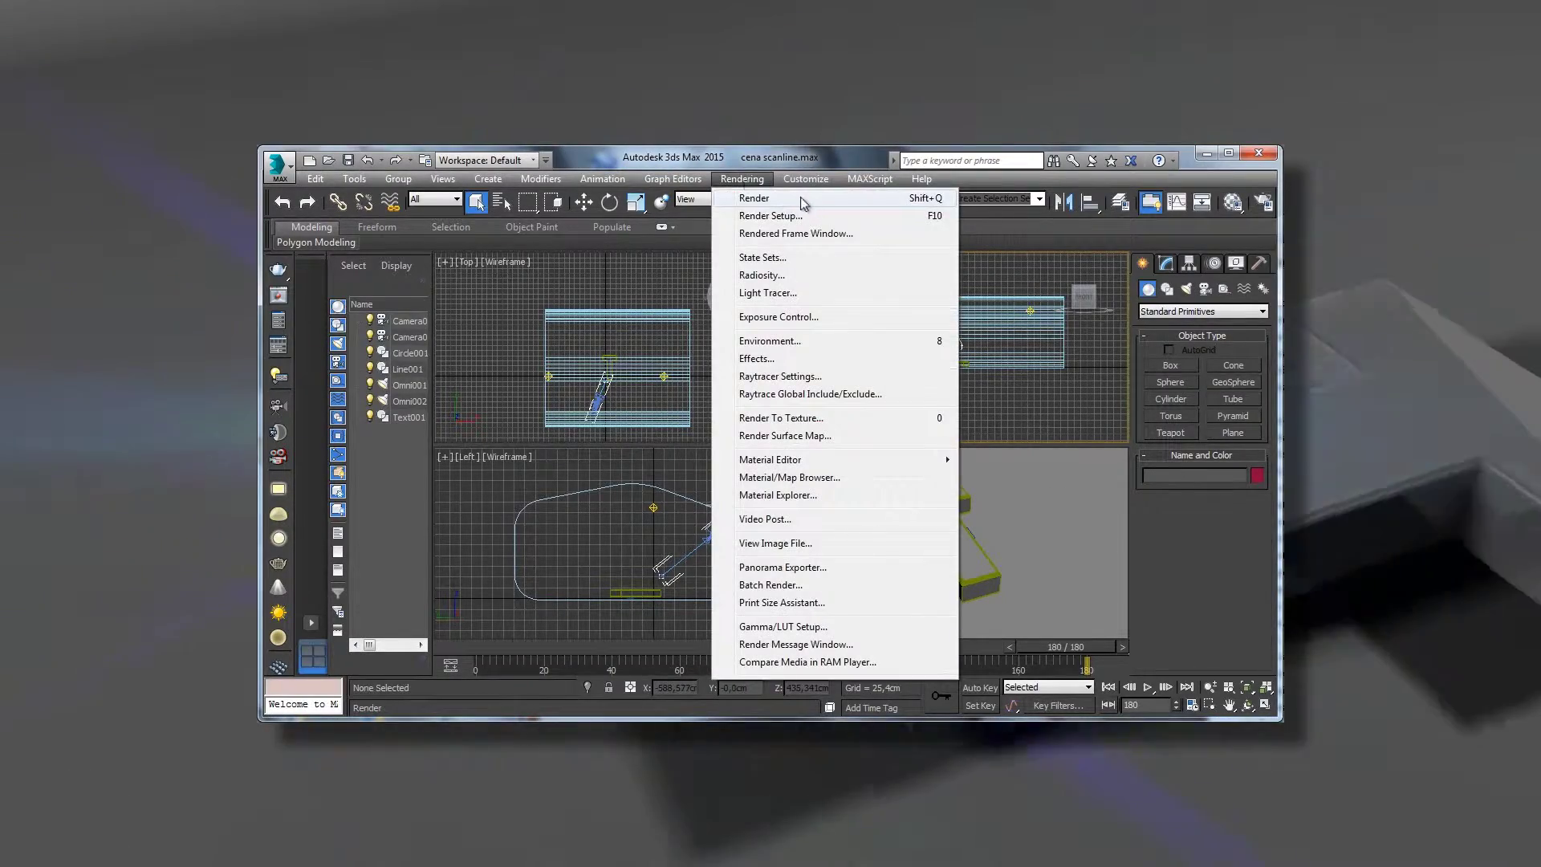
click(803, 198)
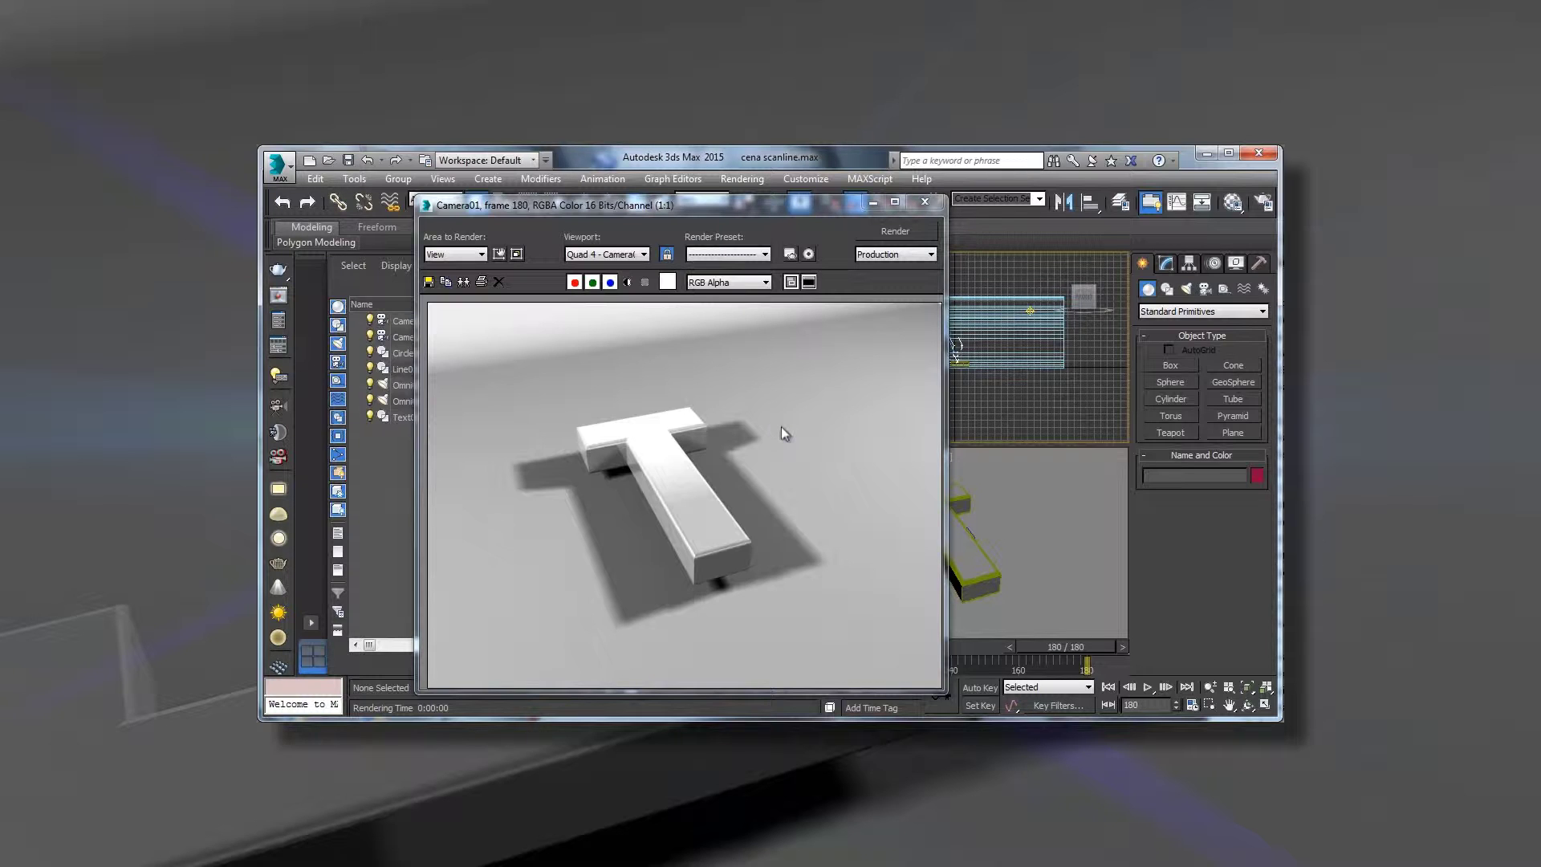
mouse_move(788, 208)
mouse_down()
mouse_move(794, 192)
mouse_move(858, 227)
mouse_move(949, 189)
mouse_up()
Step: Open Render Setup and expand Assign Renderer to show the Default Scanline Renderer assignments
click(732, 178)
click(879, 210)
scroll(937, 490, down, 5)
scroll(937, 490, down, 3)
click(1009, 621)
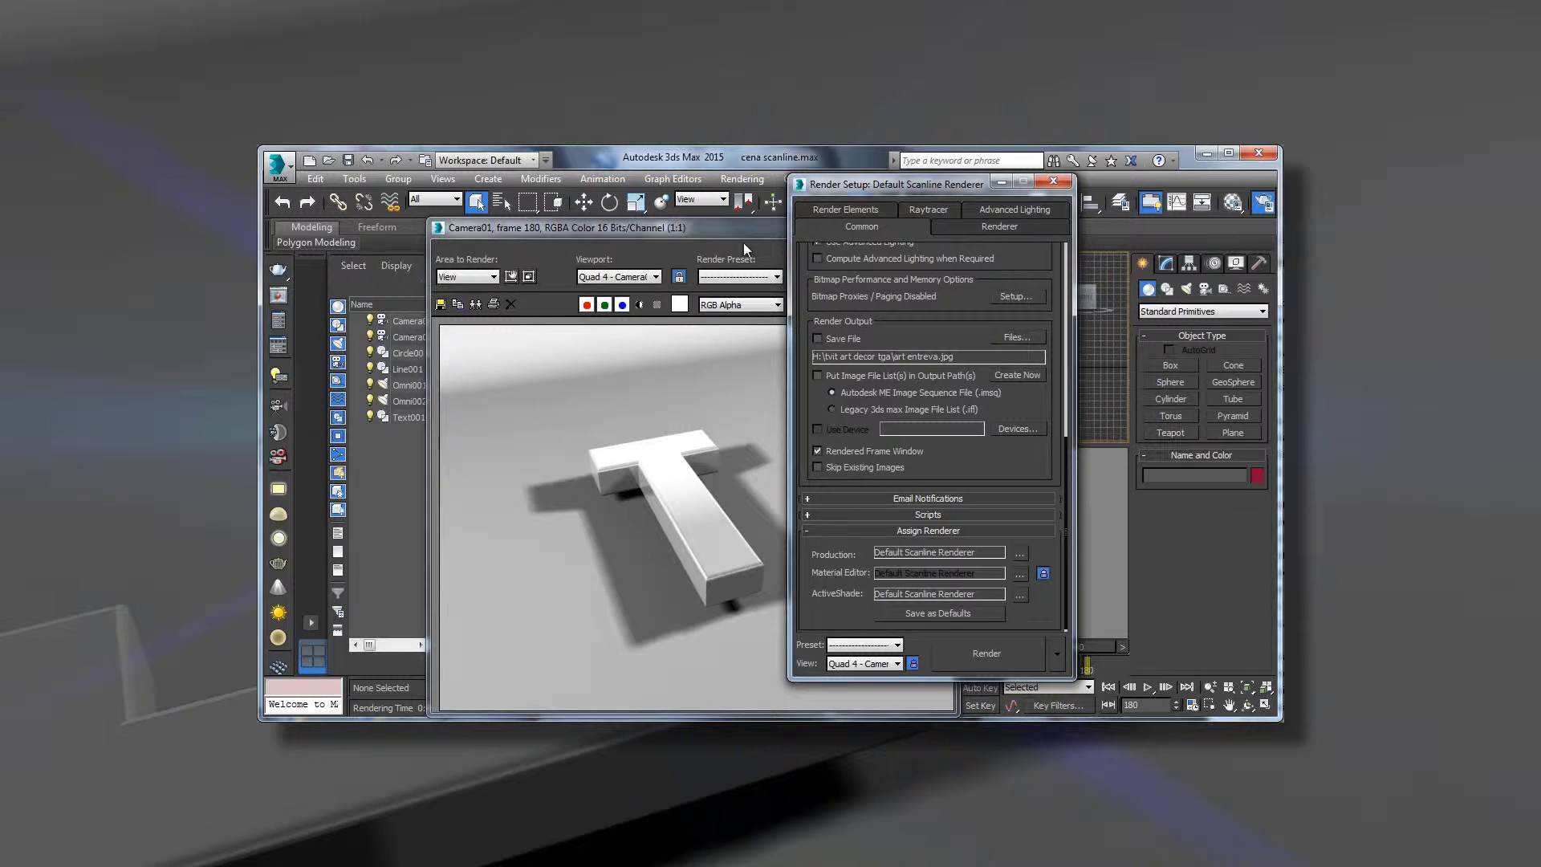
drag(733, 229, 703, 181)
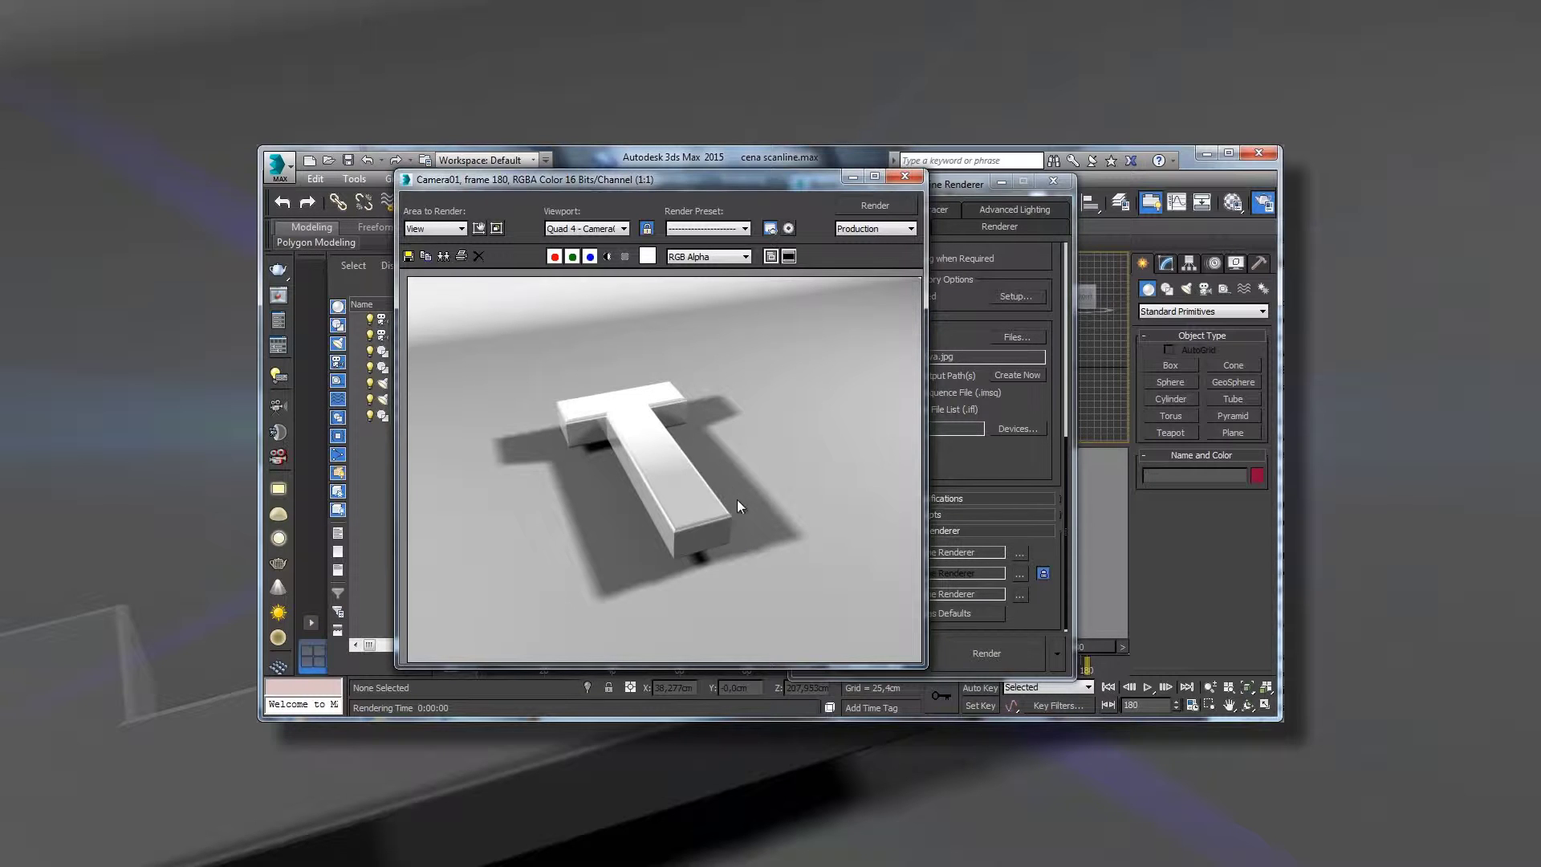
click(1047, 618)
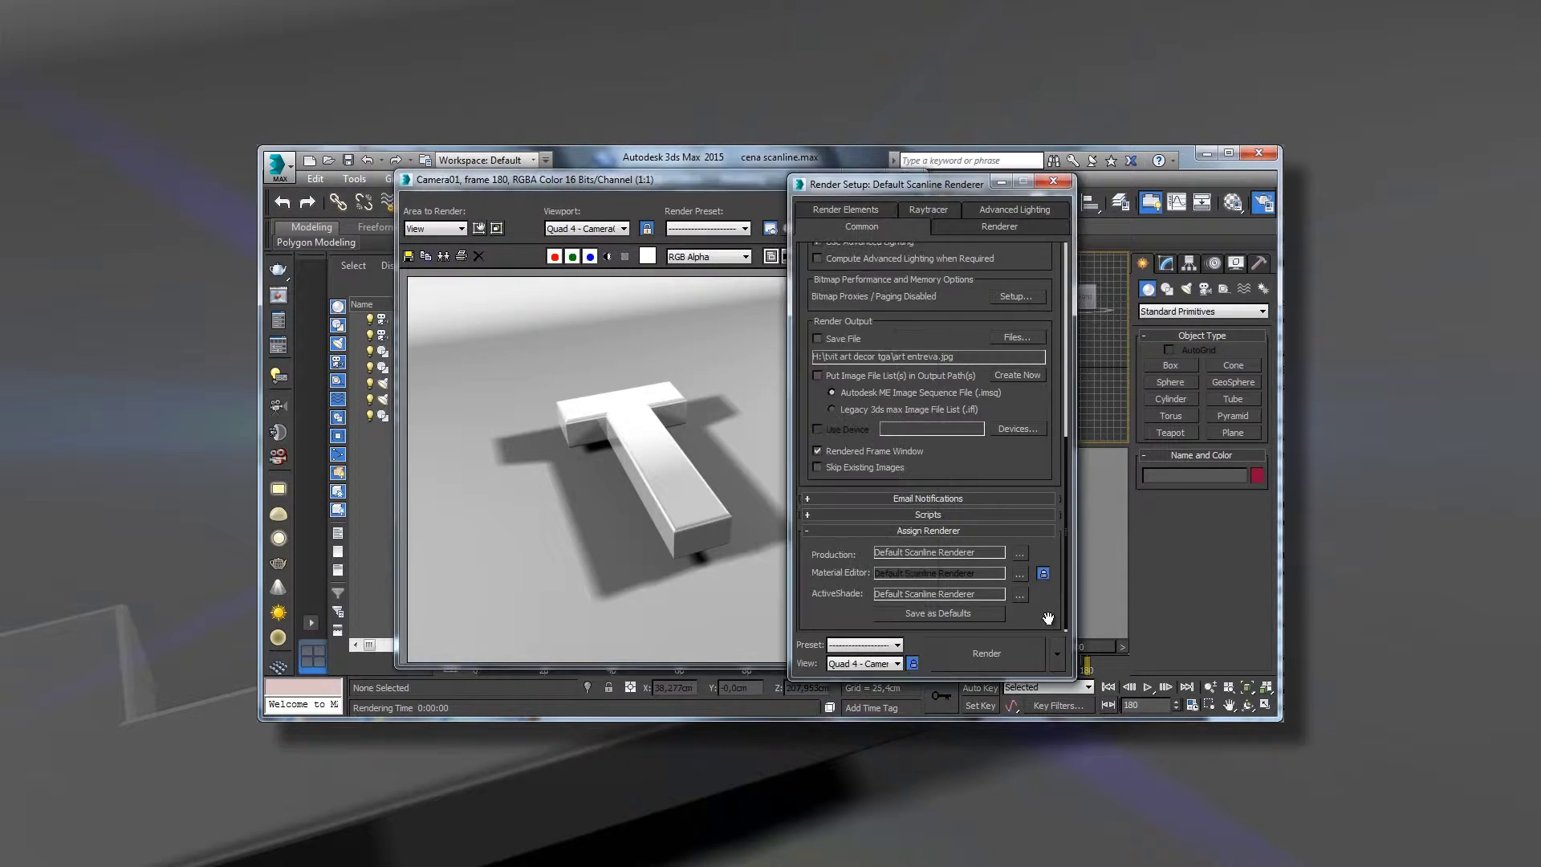
Step: Assign V-Ray Adv 3.00.07 as the production renderer and render the T with it
click(1018, 554)
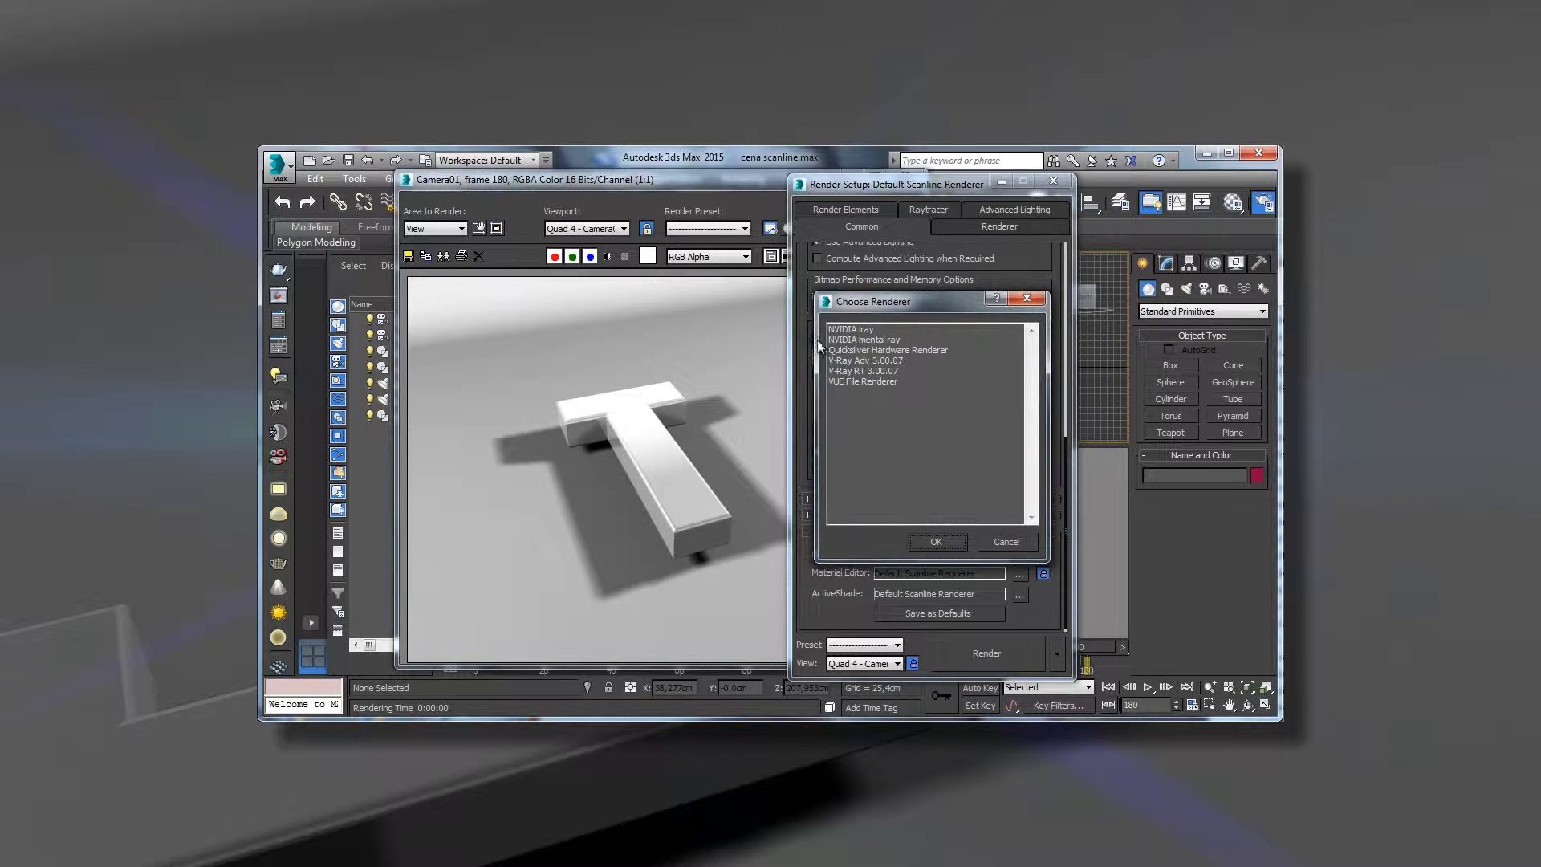
click(865, 360)
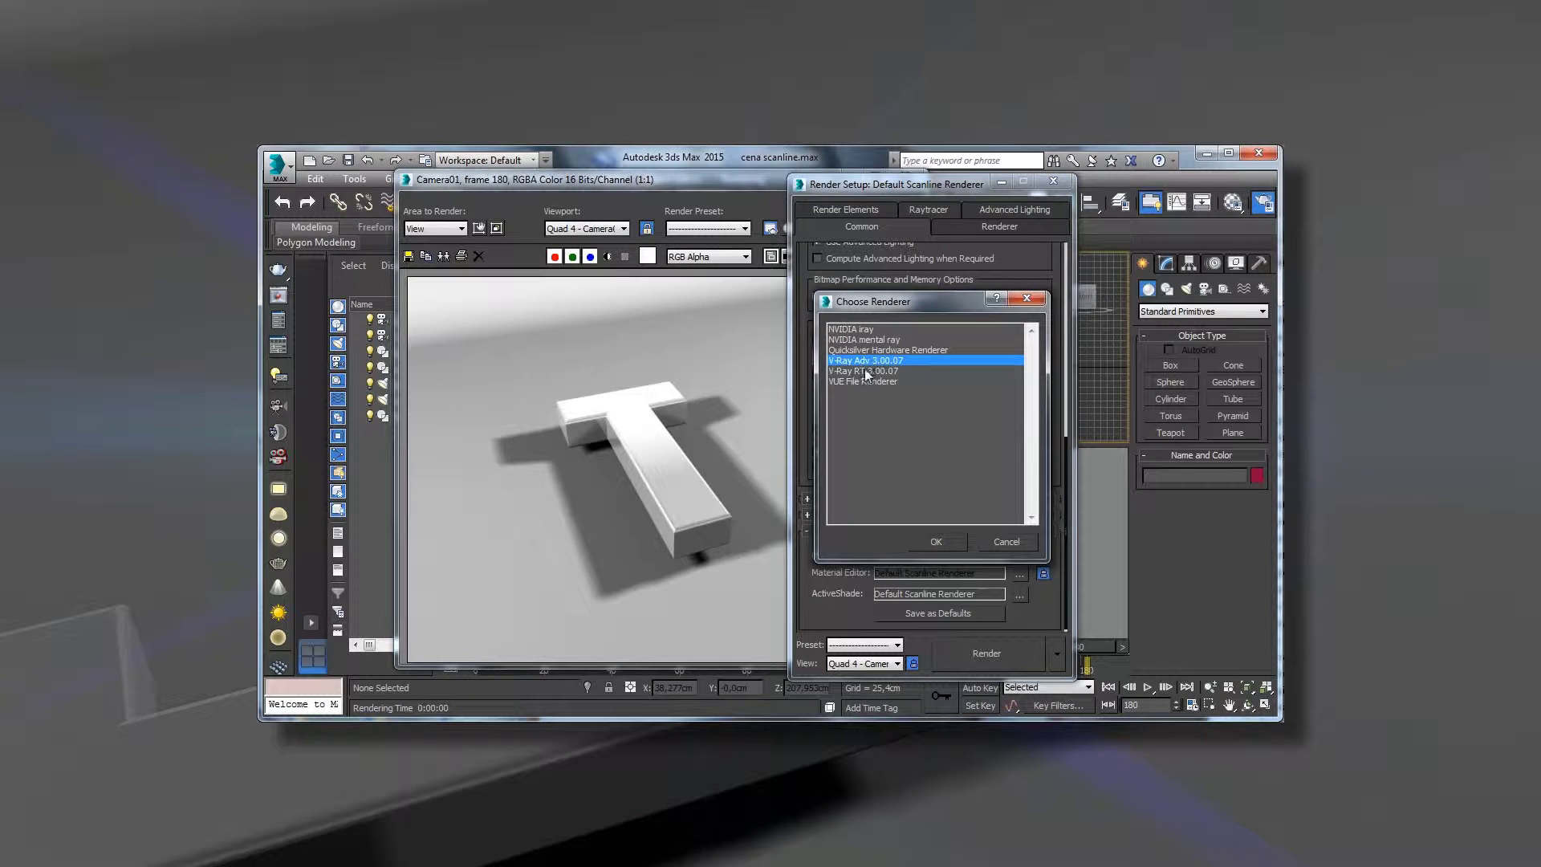
click(936, 542)
click(986, 646)
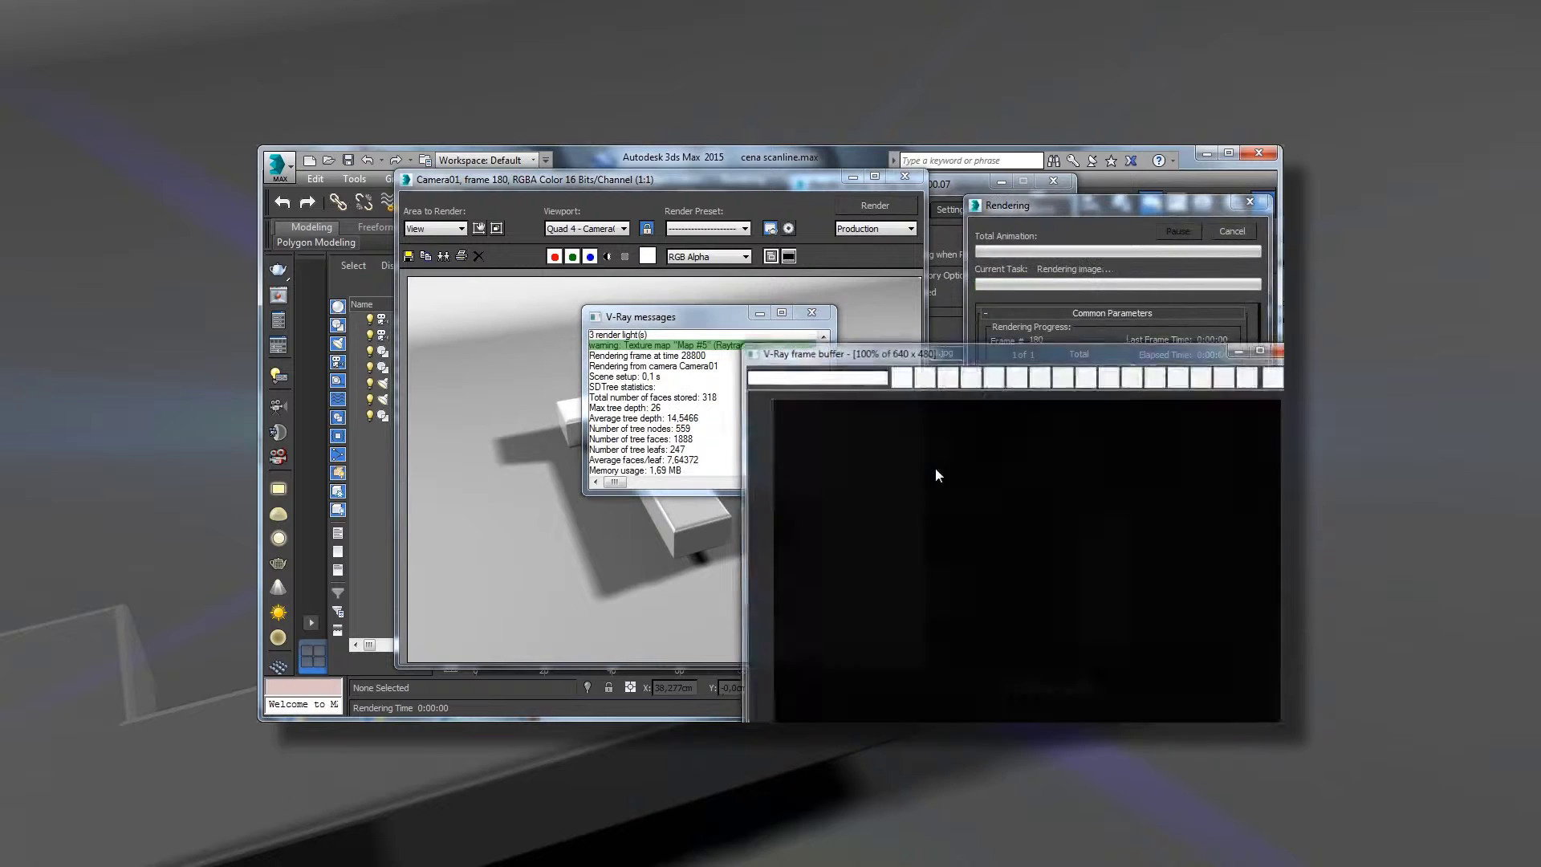
mouse_move(1023, 359)
mouse_down()
mouse_move(849, 220)
mouse_move(895, 238)
mouse_up()
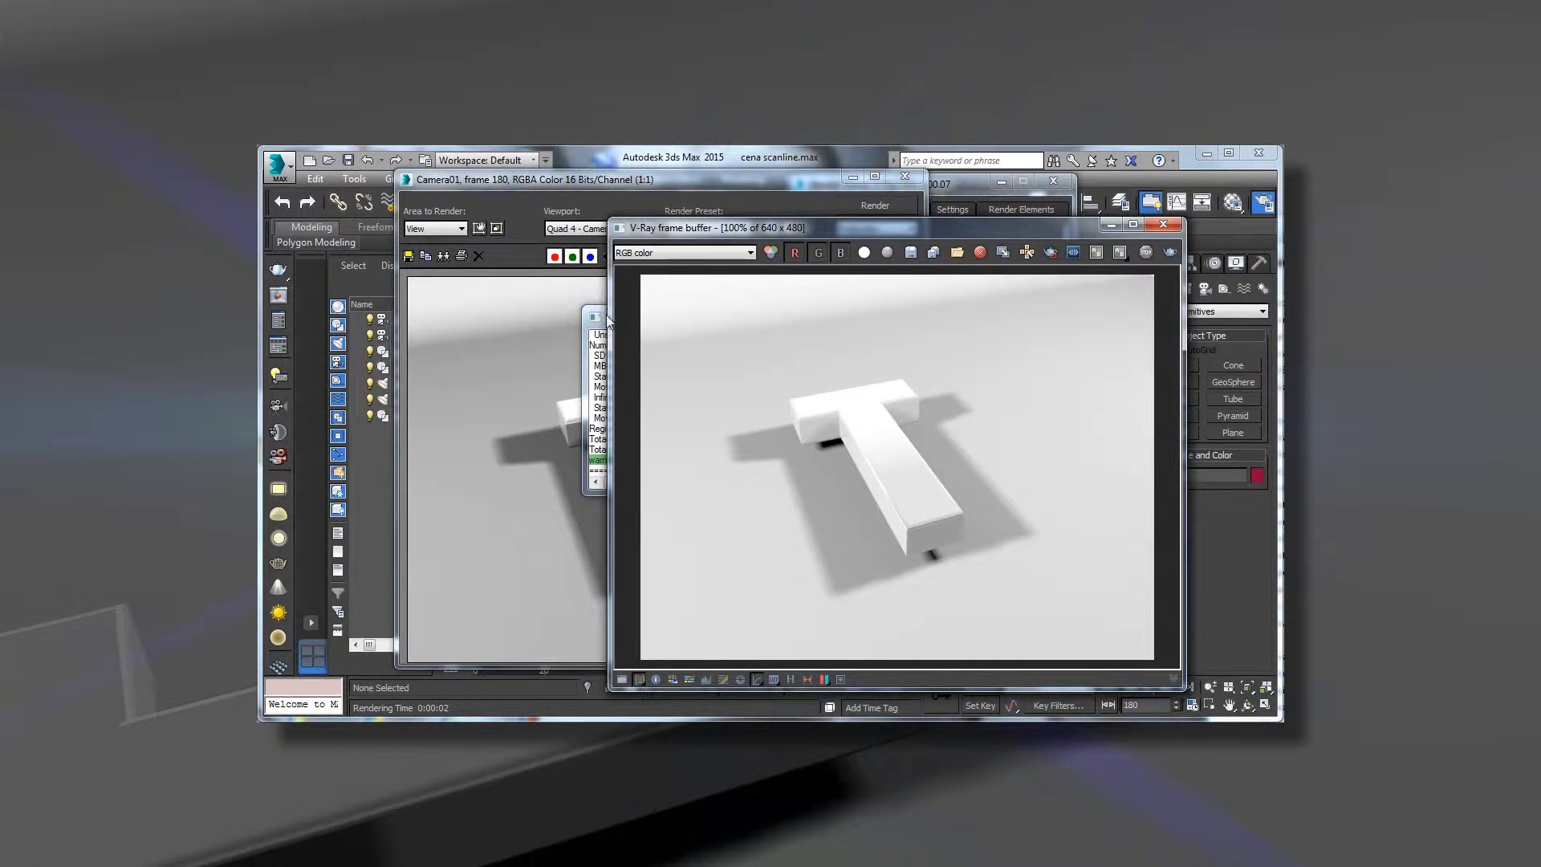
Step: Compare the V-Ray and Scanline renders, then close both frame windows and Render Setup
click(590, 340)
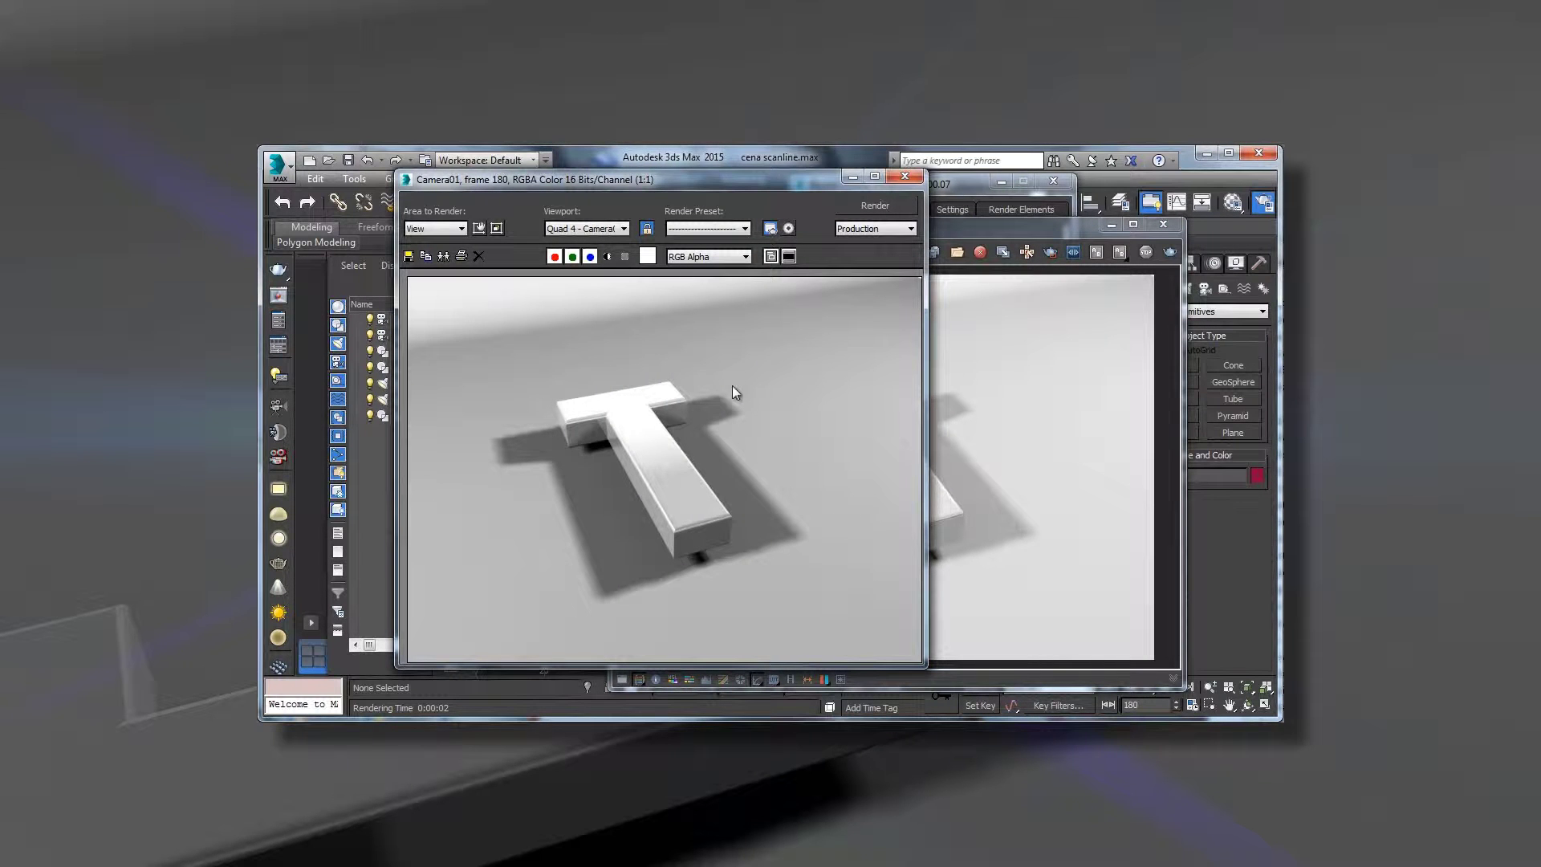
click(984, 226)
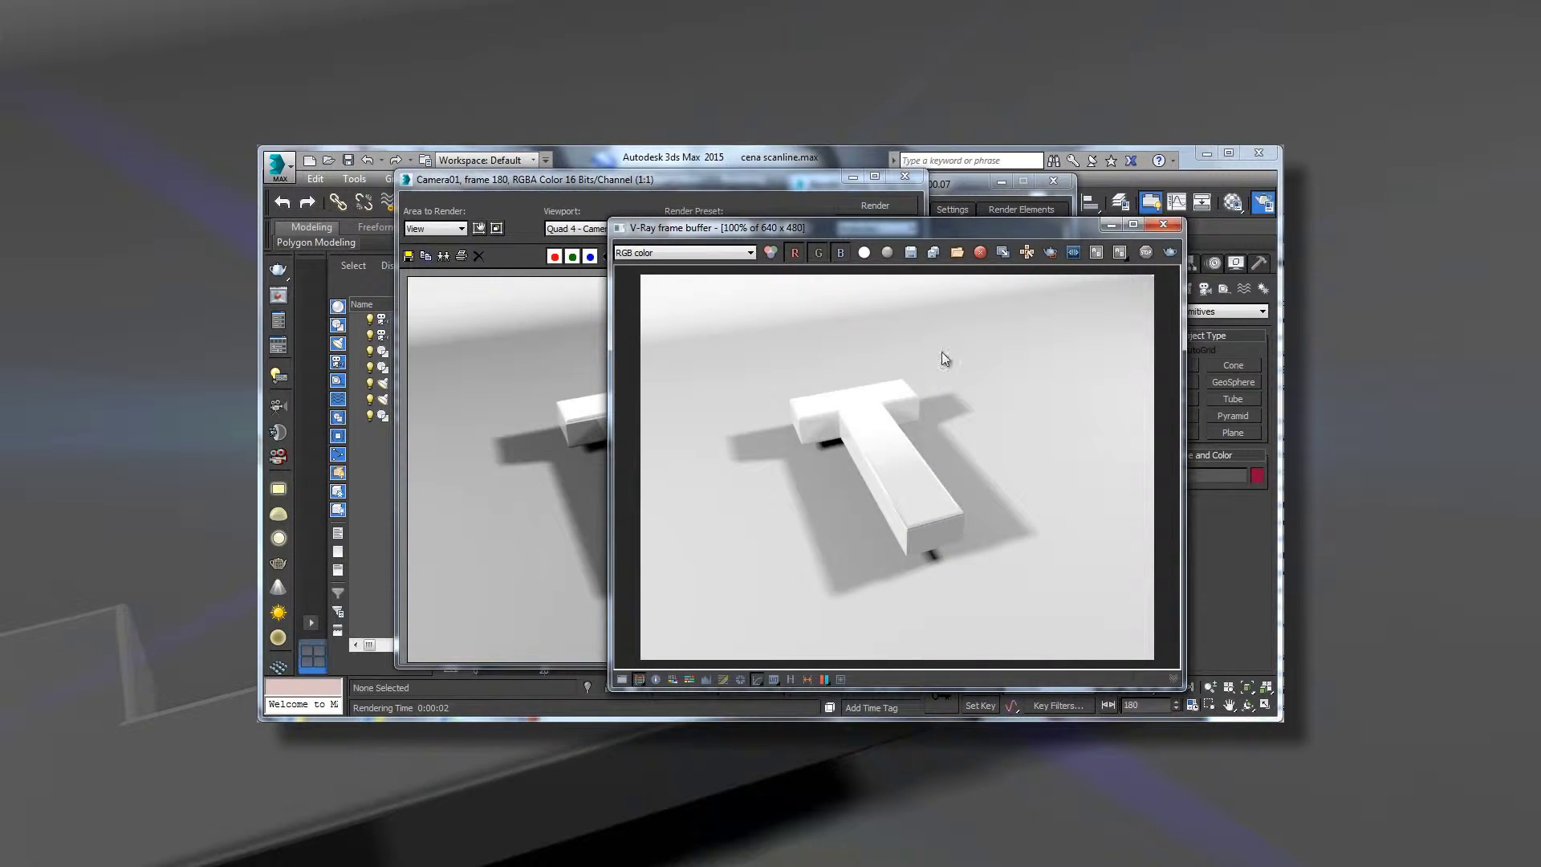
click(1163, 225)
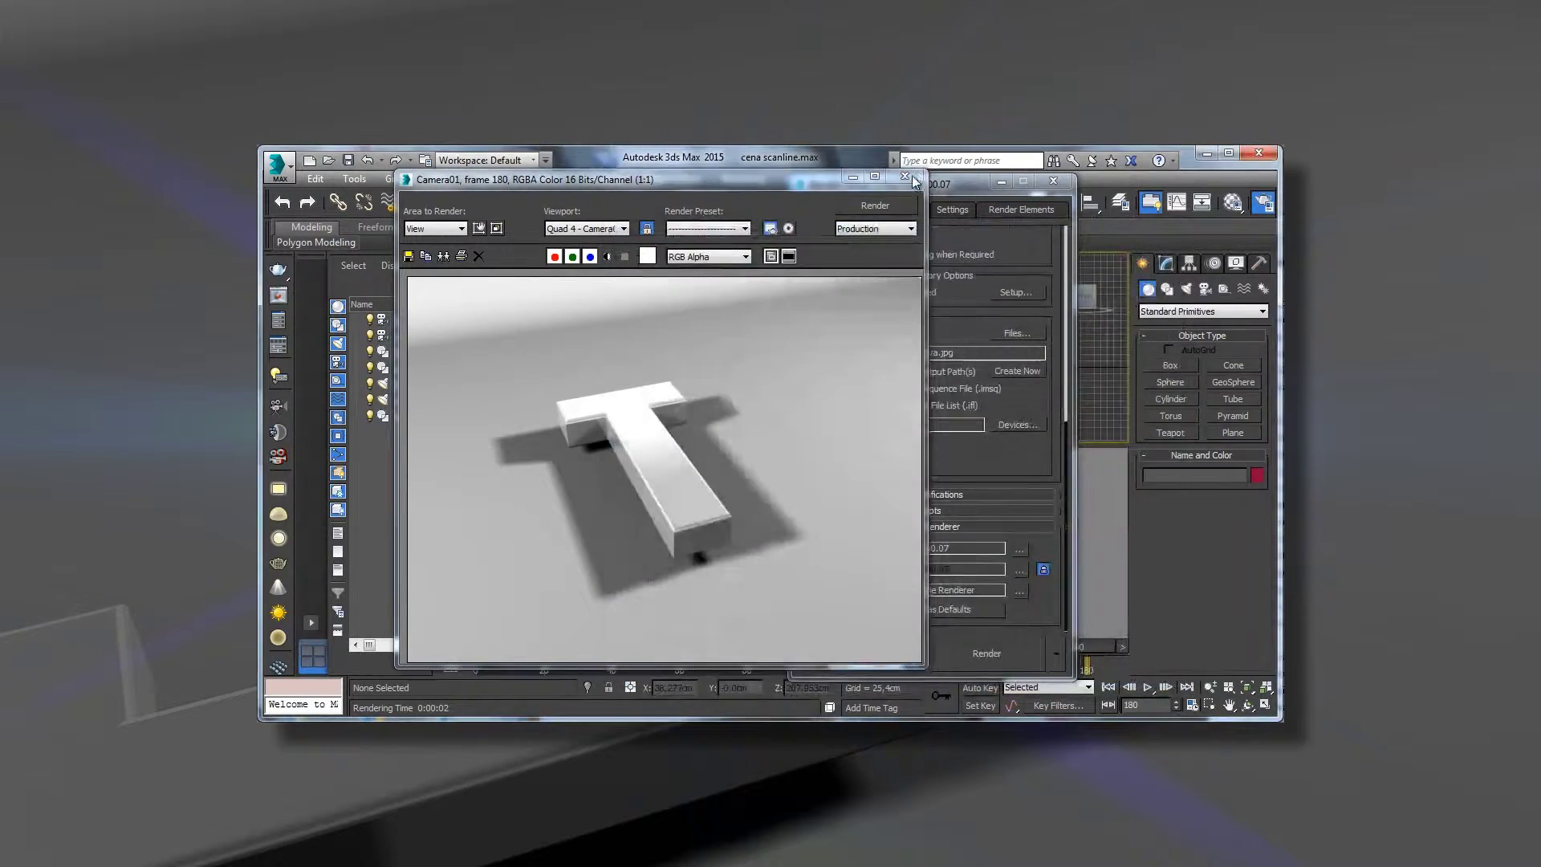
click(904, 176)
click(1054, 181)
click(996, 325)
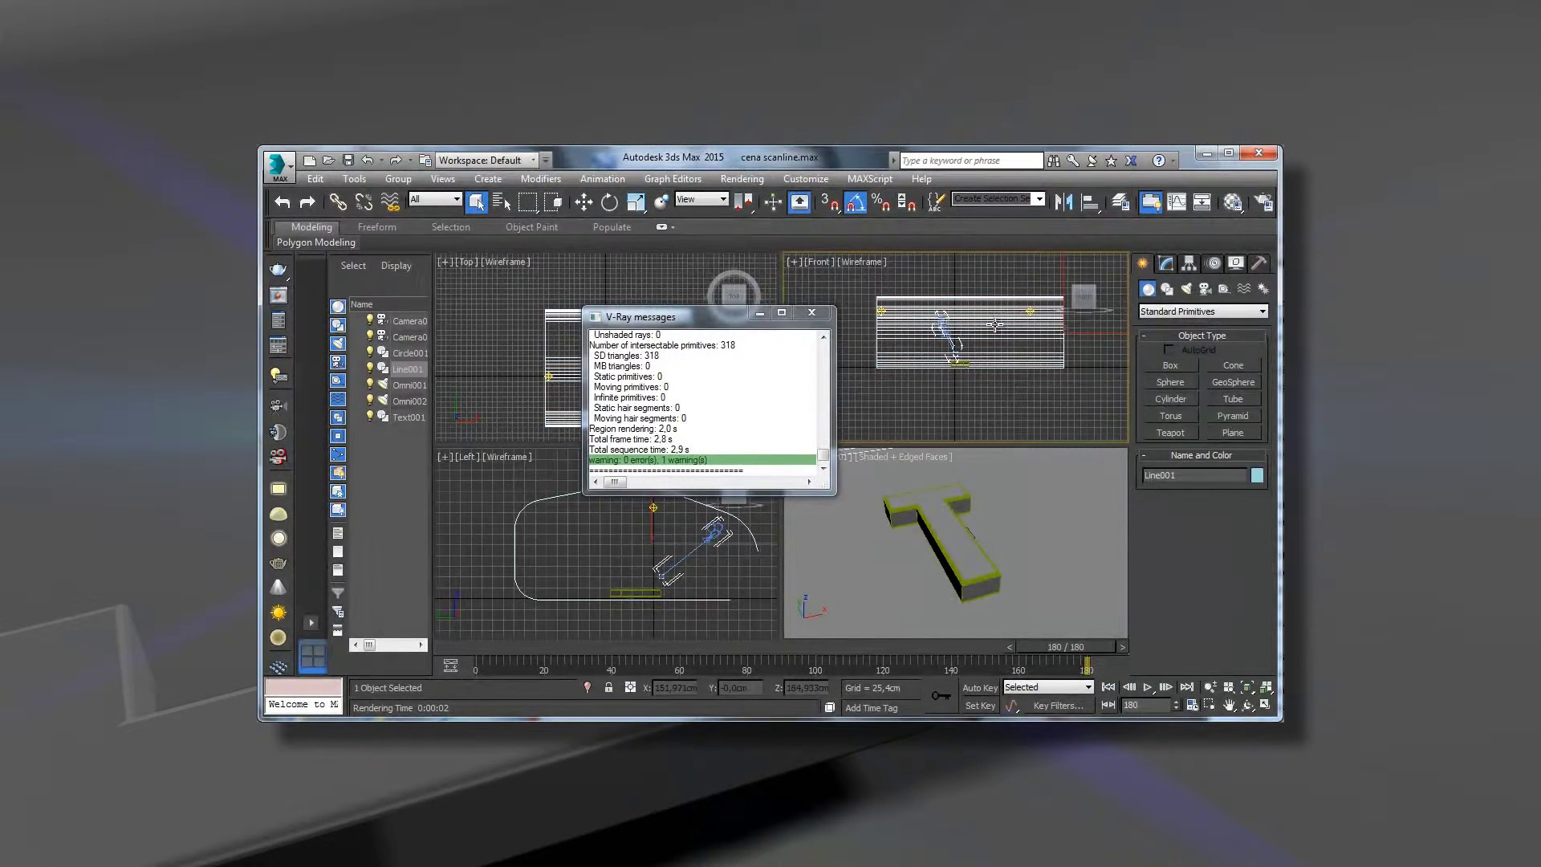
Step: Close the V-Ray log window and toggle the Material Editor open and closed
click(812, 312)
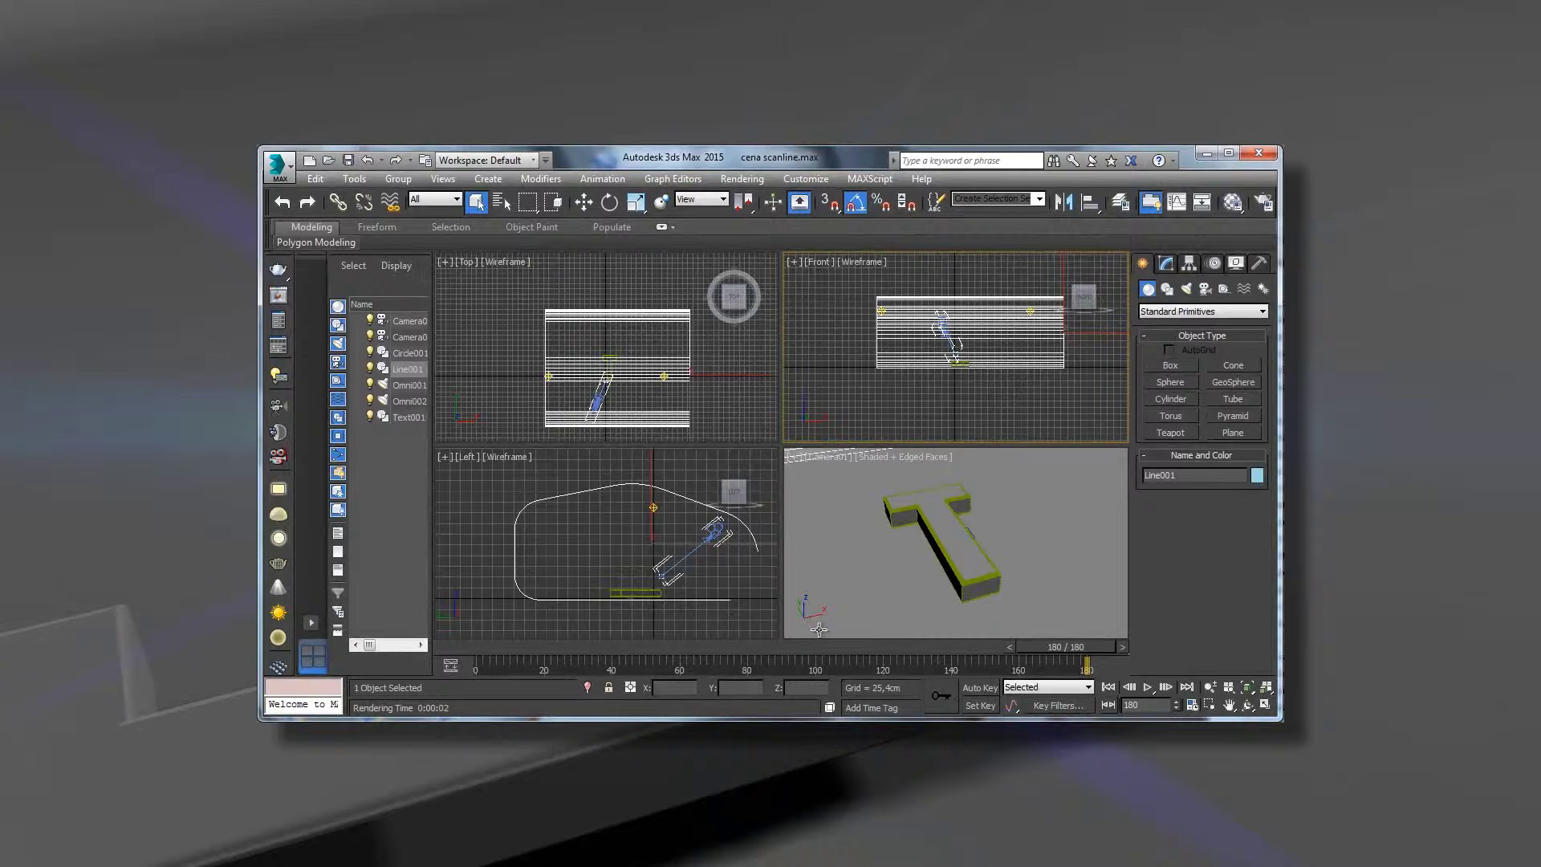
key(m)
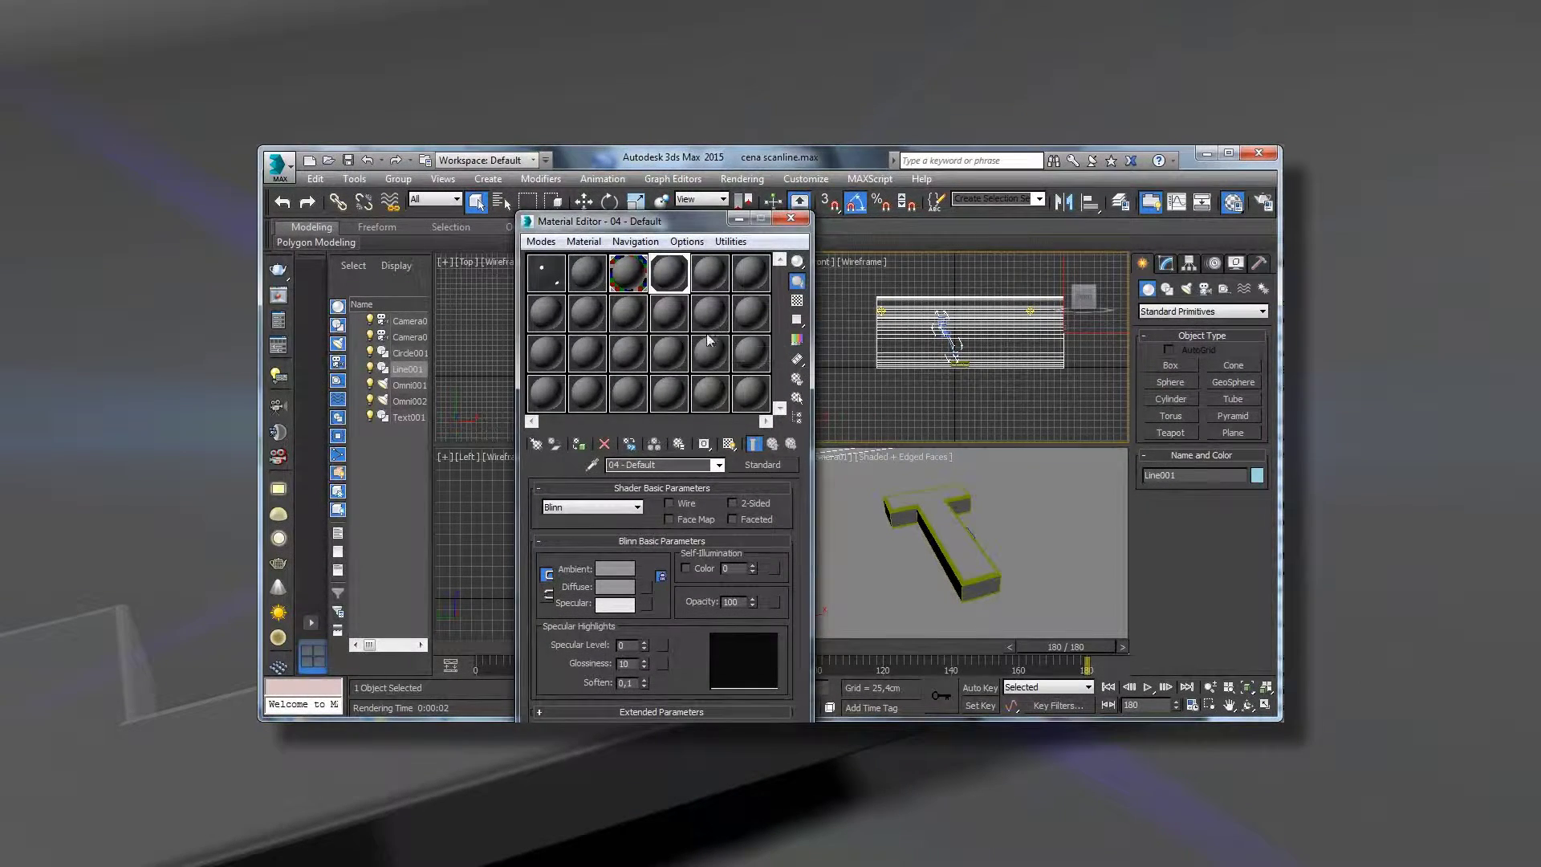
key(m)
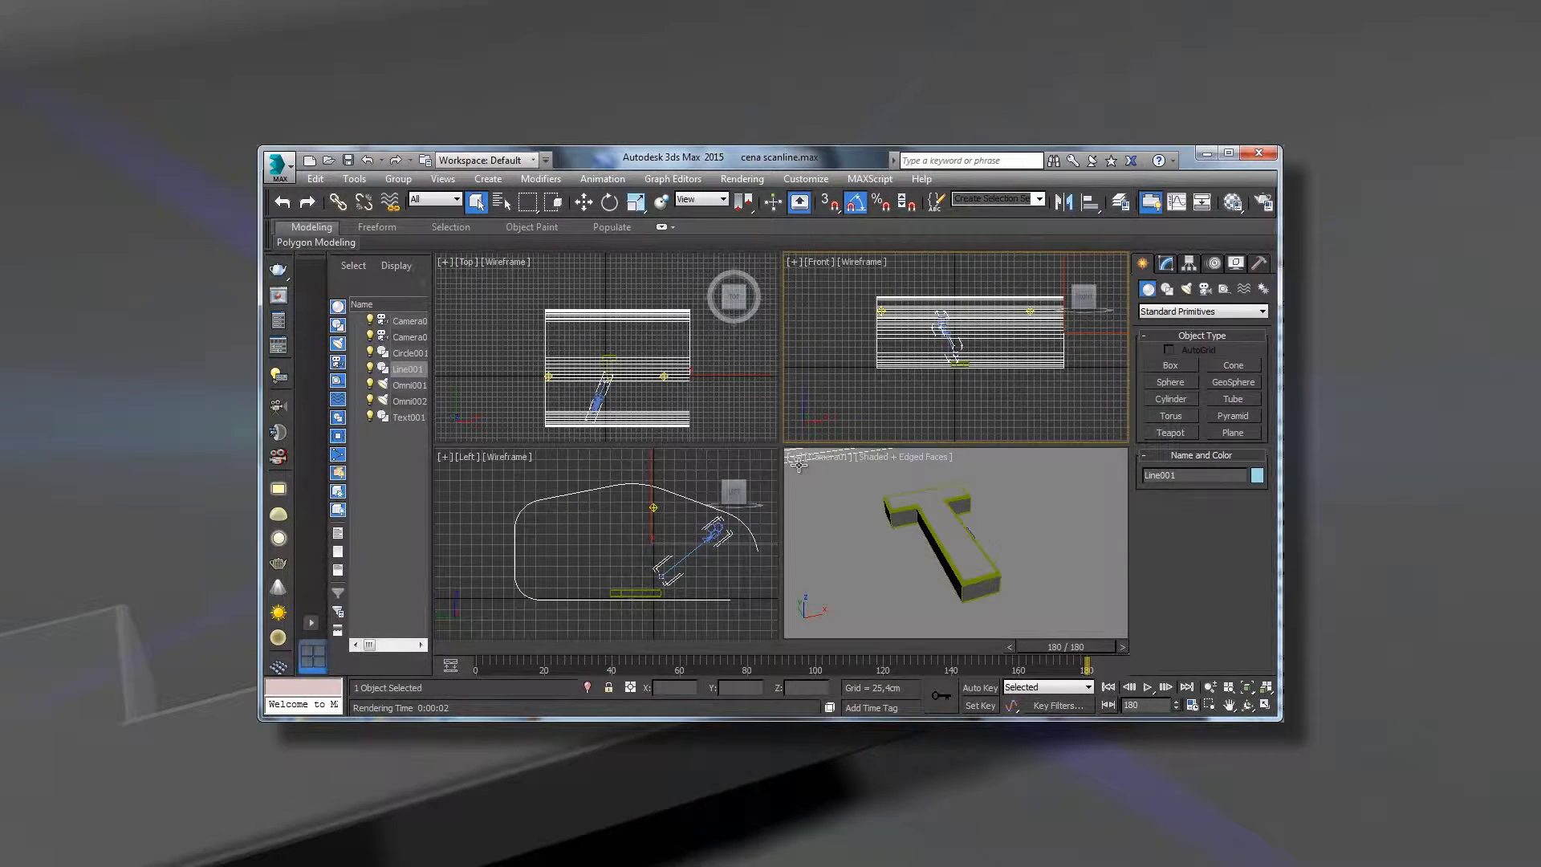
Step: Re-render the T with V-Ray and close the V-Ray frame buffer
click(741, 178)
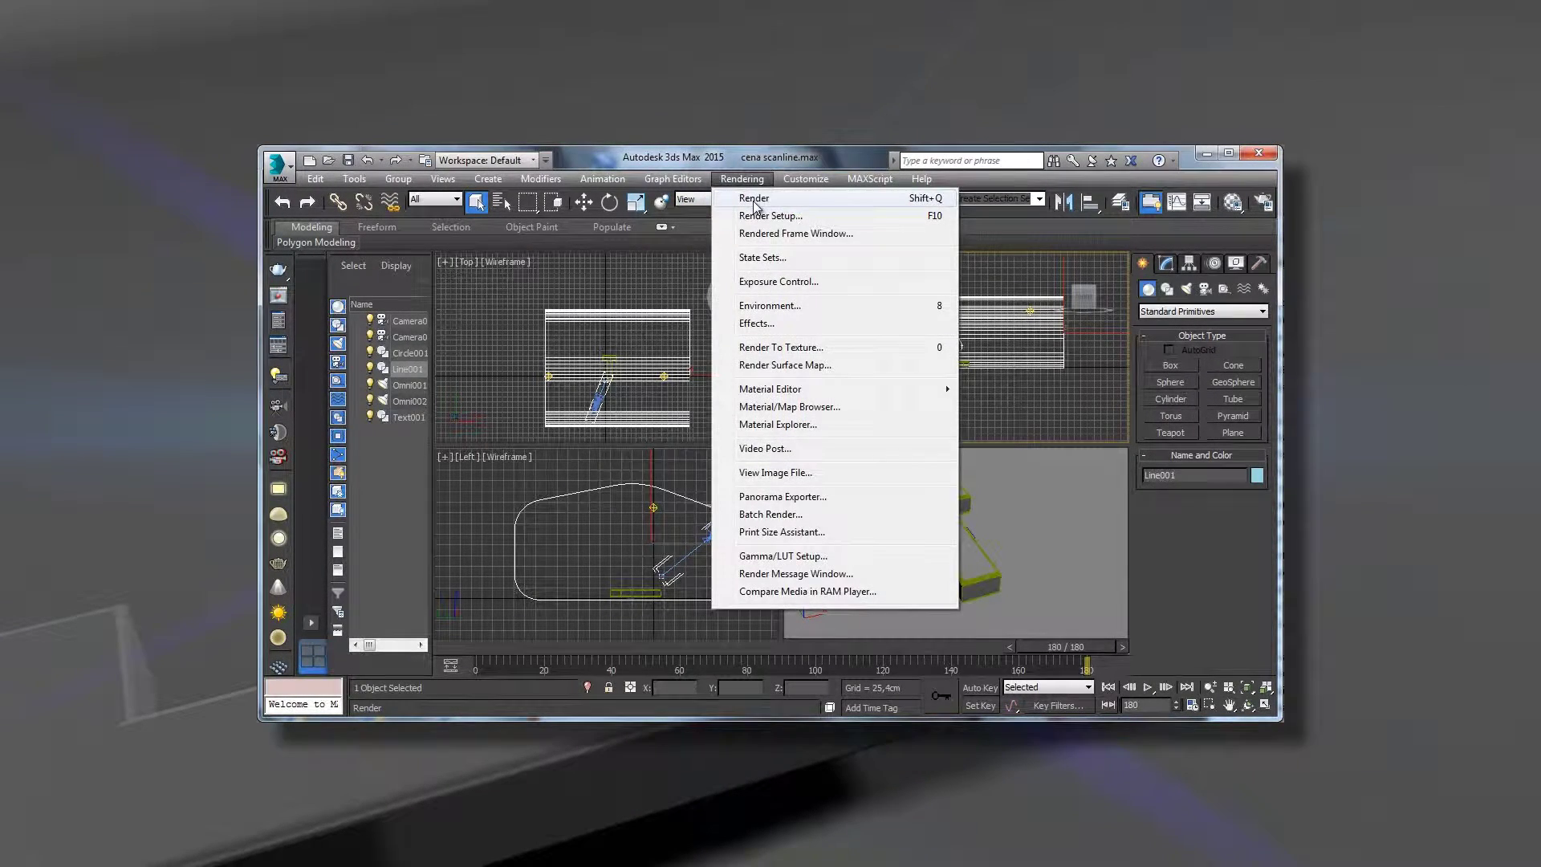
click(755, 206)
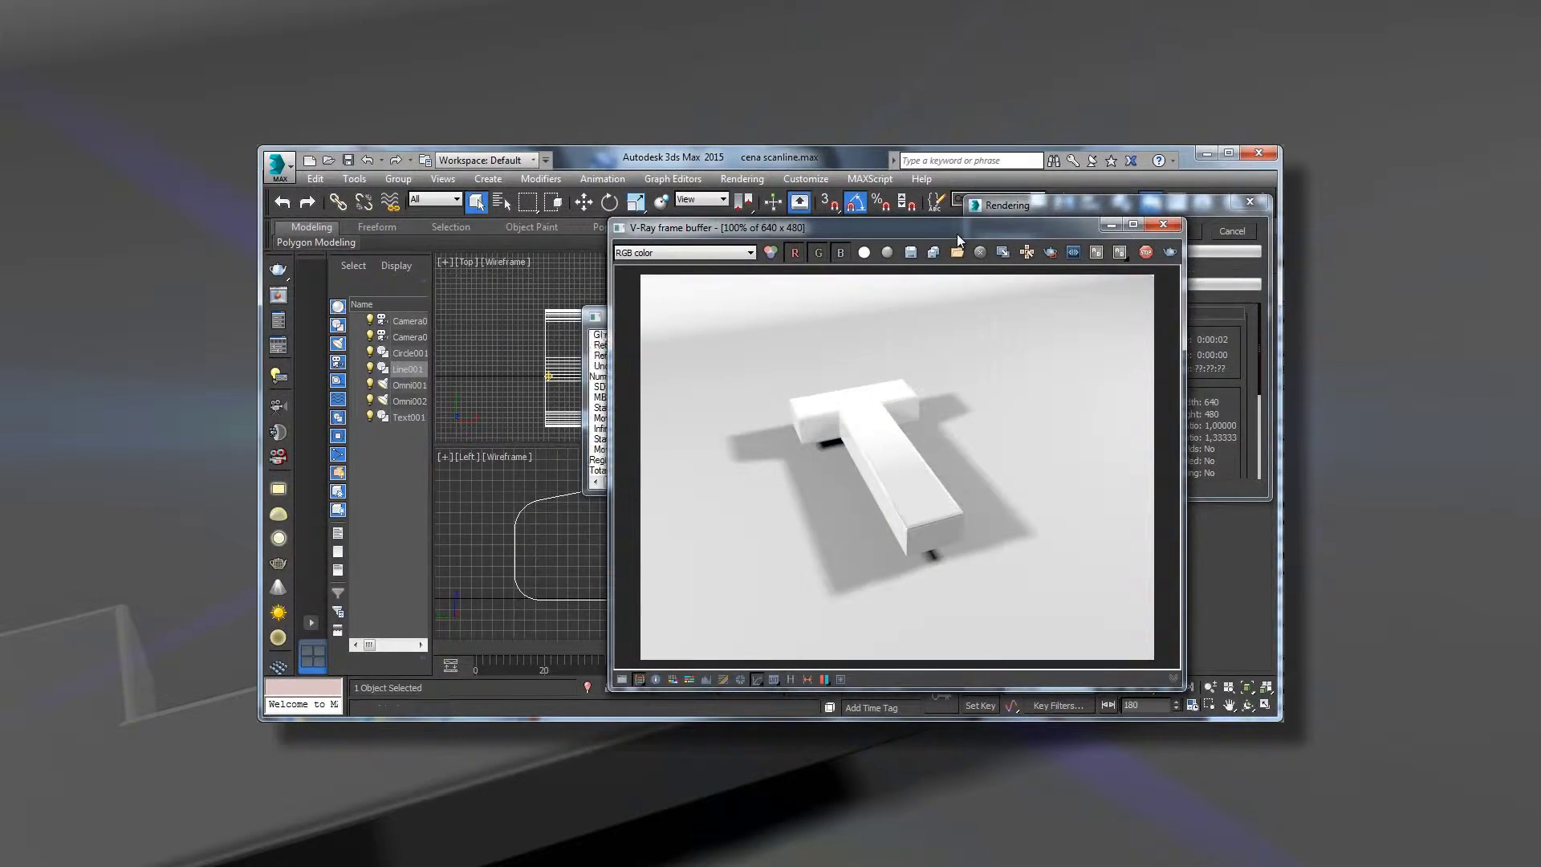
drag(957, 234, 762, 215)
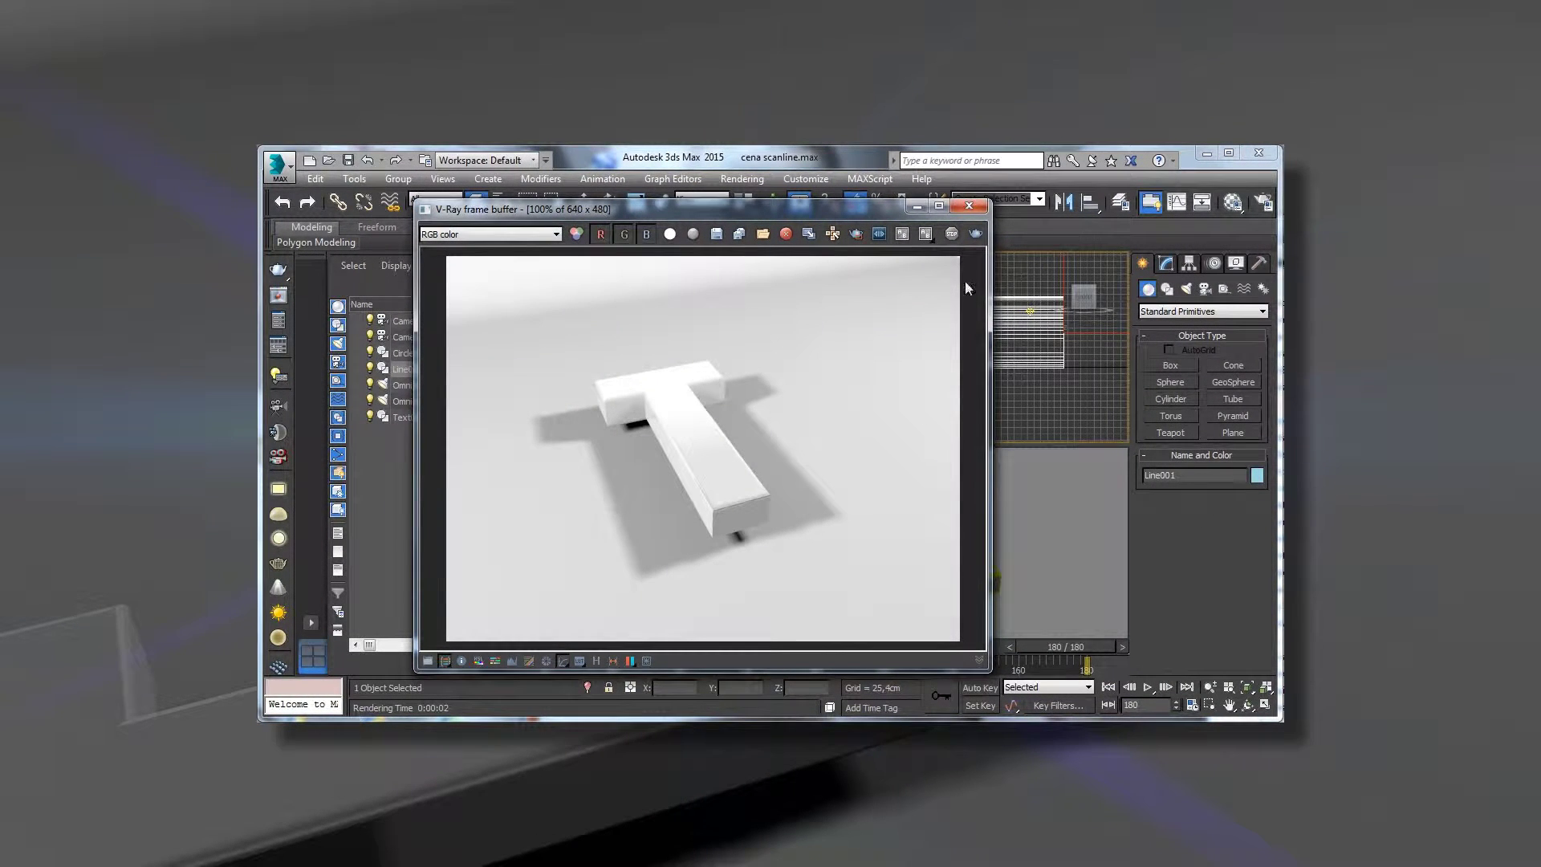
drag(851, 207, 892, 205)
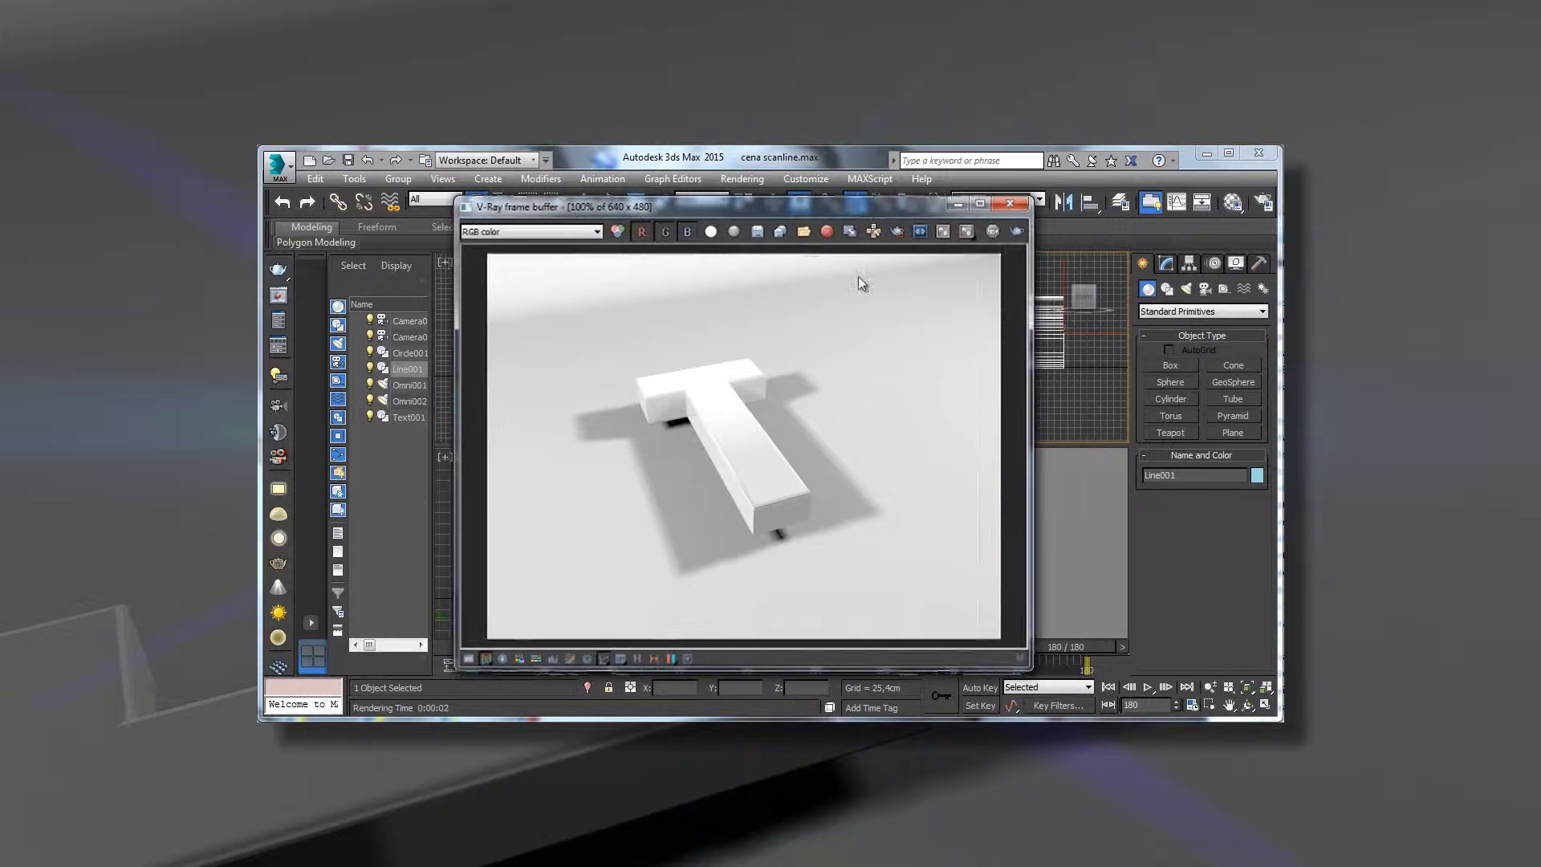
click(1010, 203)
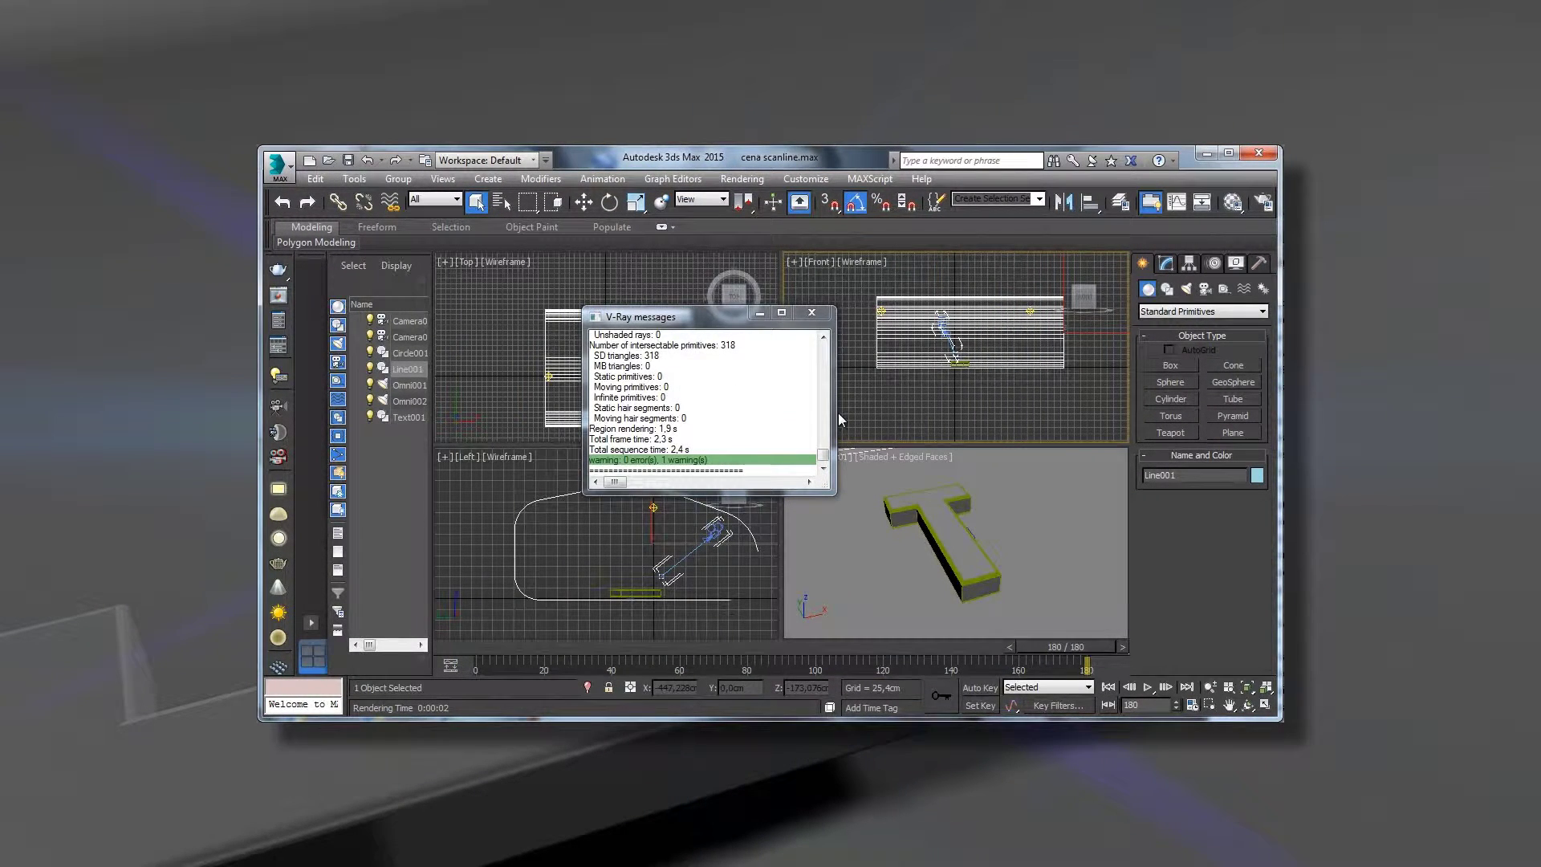
click(741, 178)
Step: In Render Setup's Assign Renderer, set Production to NVIDIA mental ray and render the T
click(773, 214)
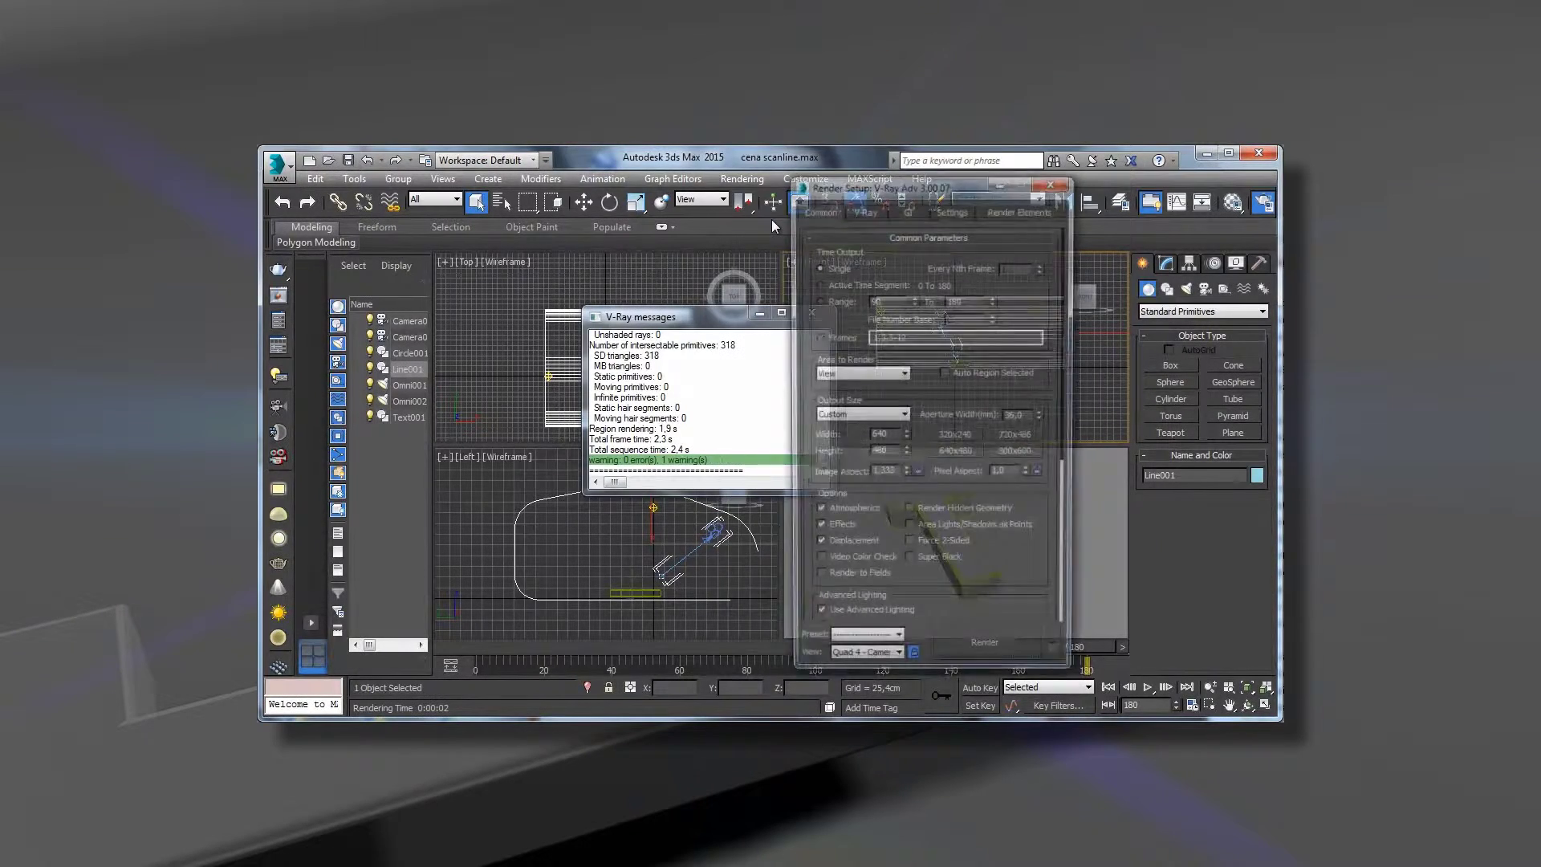
drag(913, 184, 705, 185)
scroll(777, 595, down, 3)
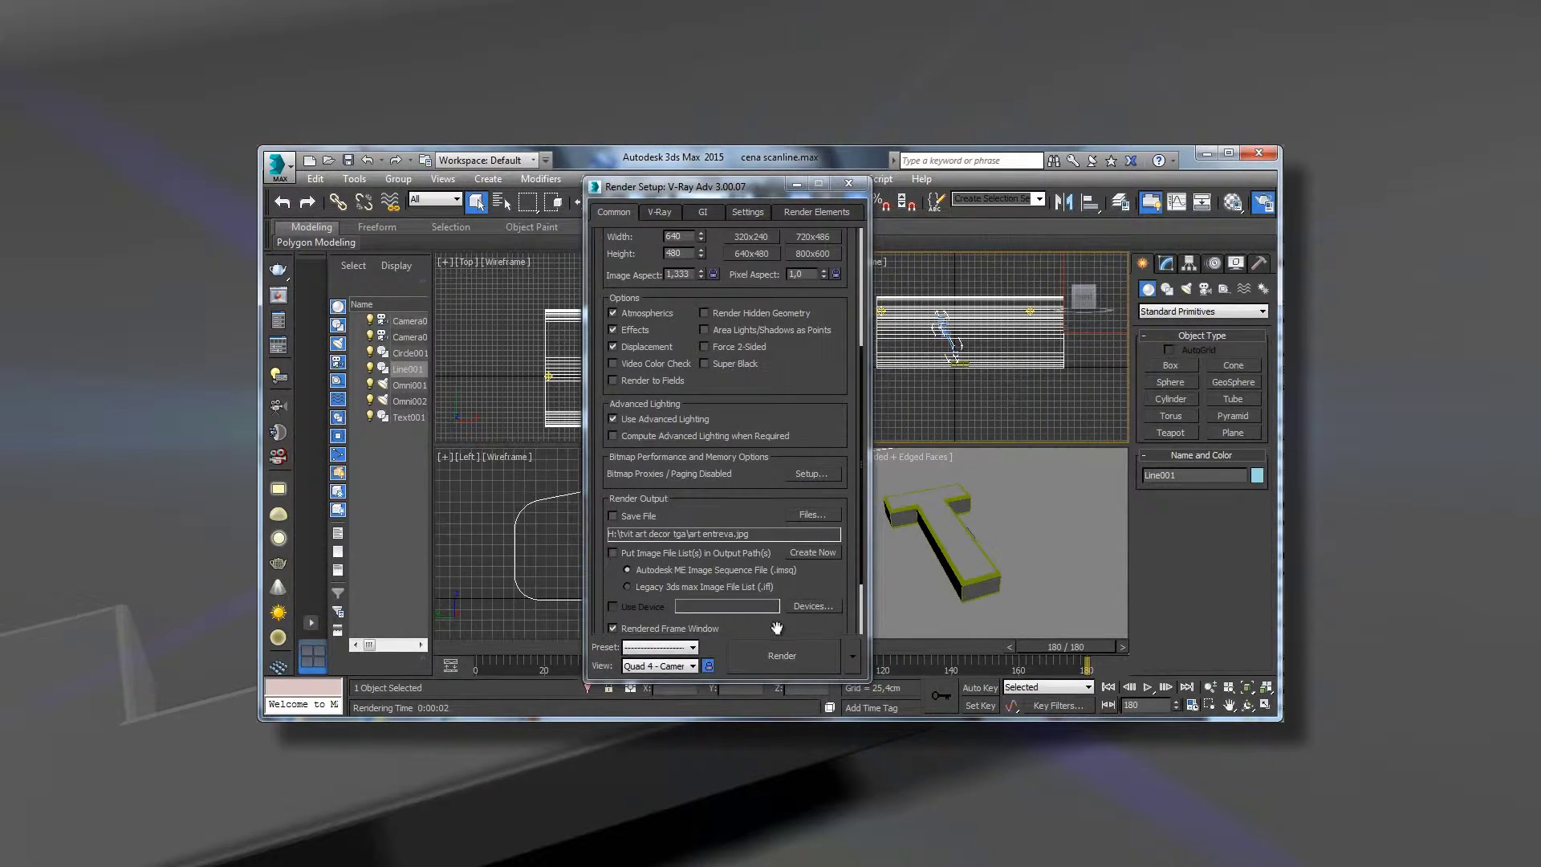
drag(777, 627, 777, 392)
click(770, 625)
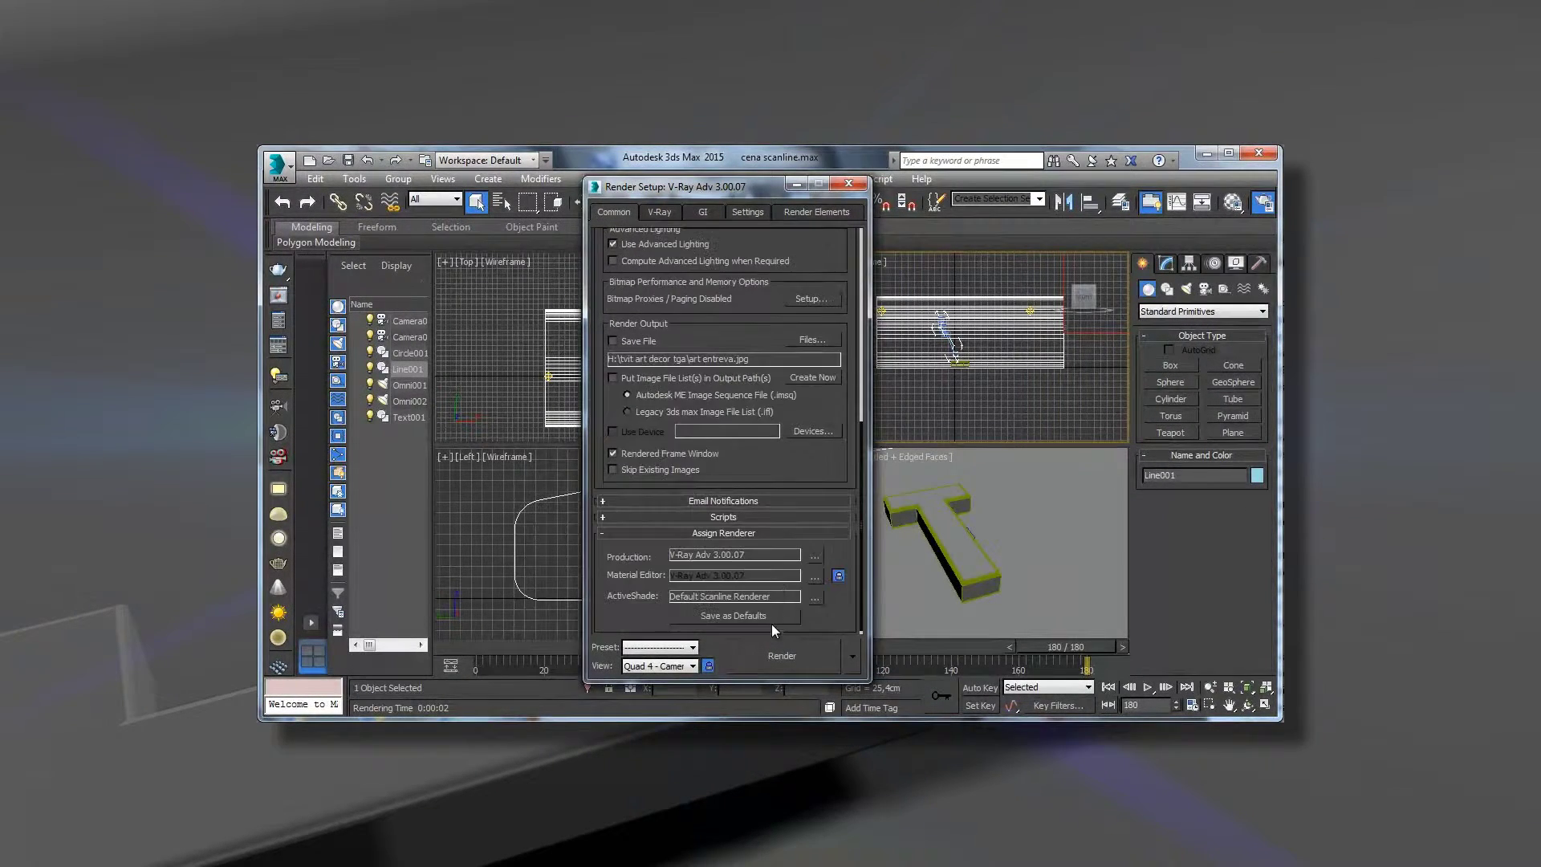
click(821, 557)
click(649, 353)
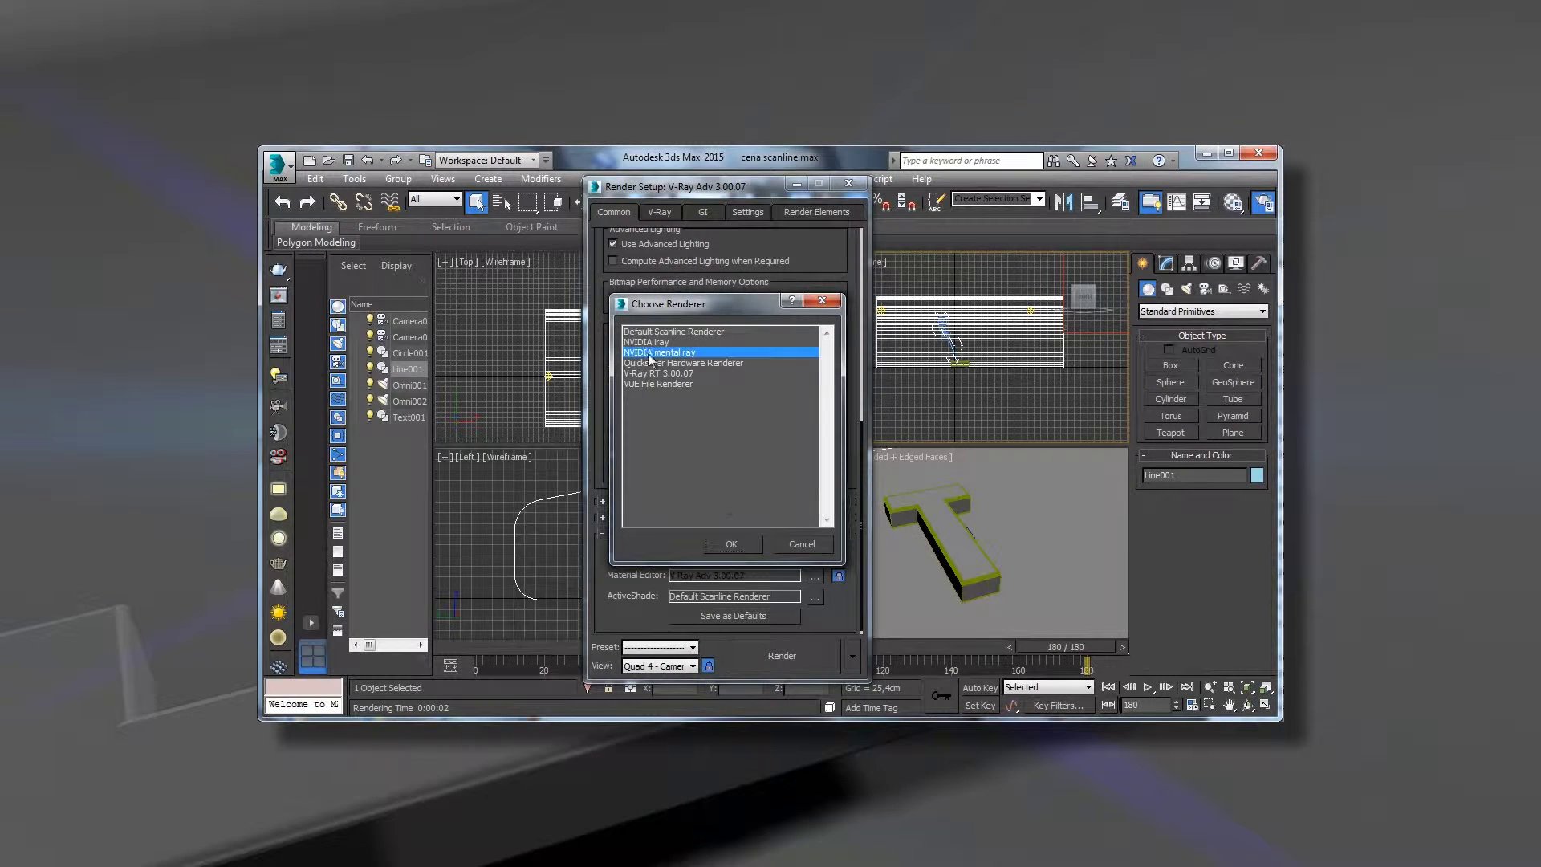
click(732, 545)
click(773, 659)
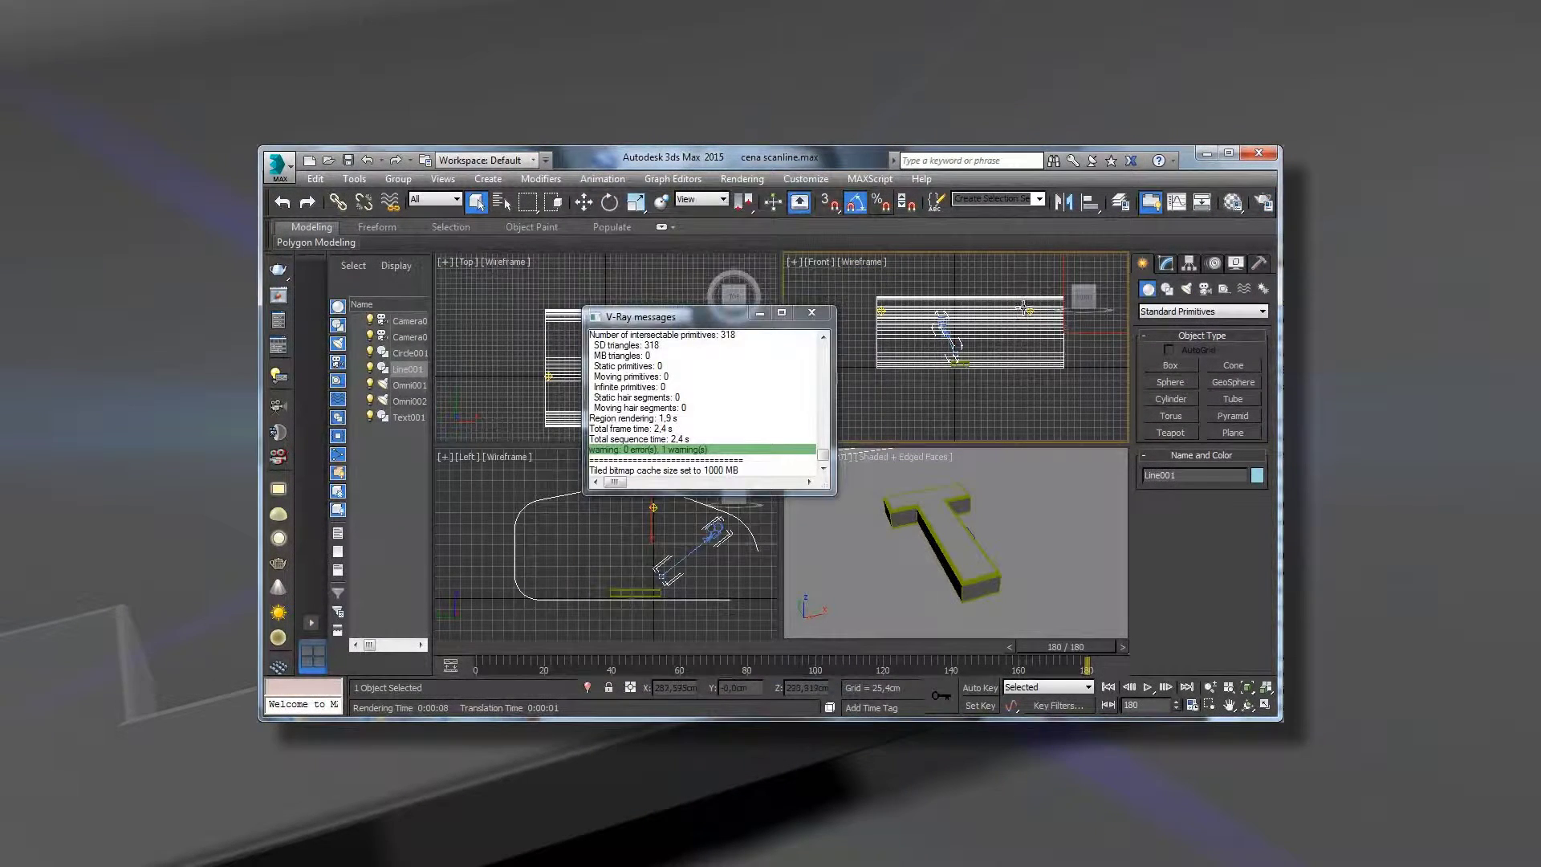
Step: Set Omni001's shadow type to Ray Traced Shadows
click(1030, 310)
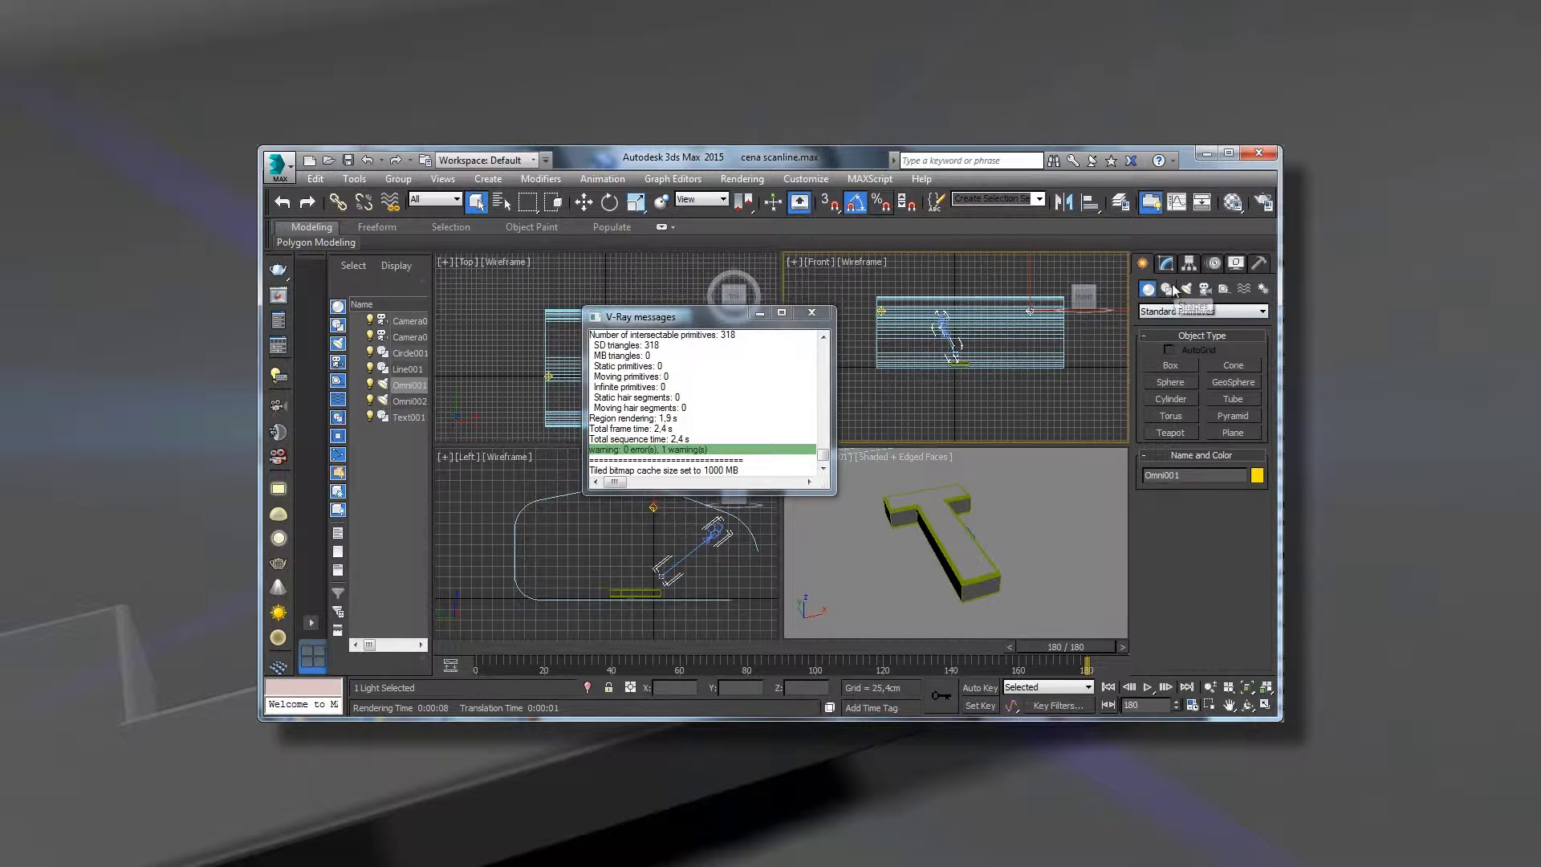
click(1166, 264)
click(1212, 575)
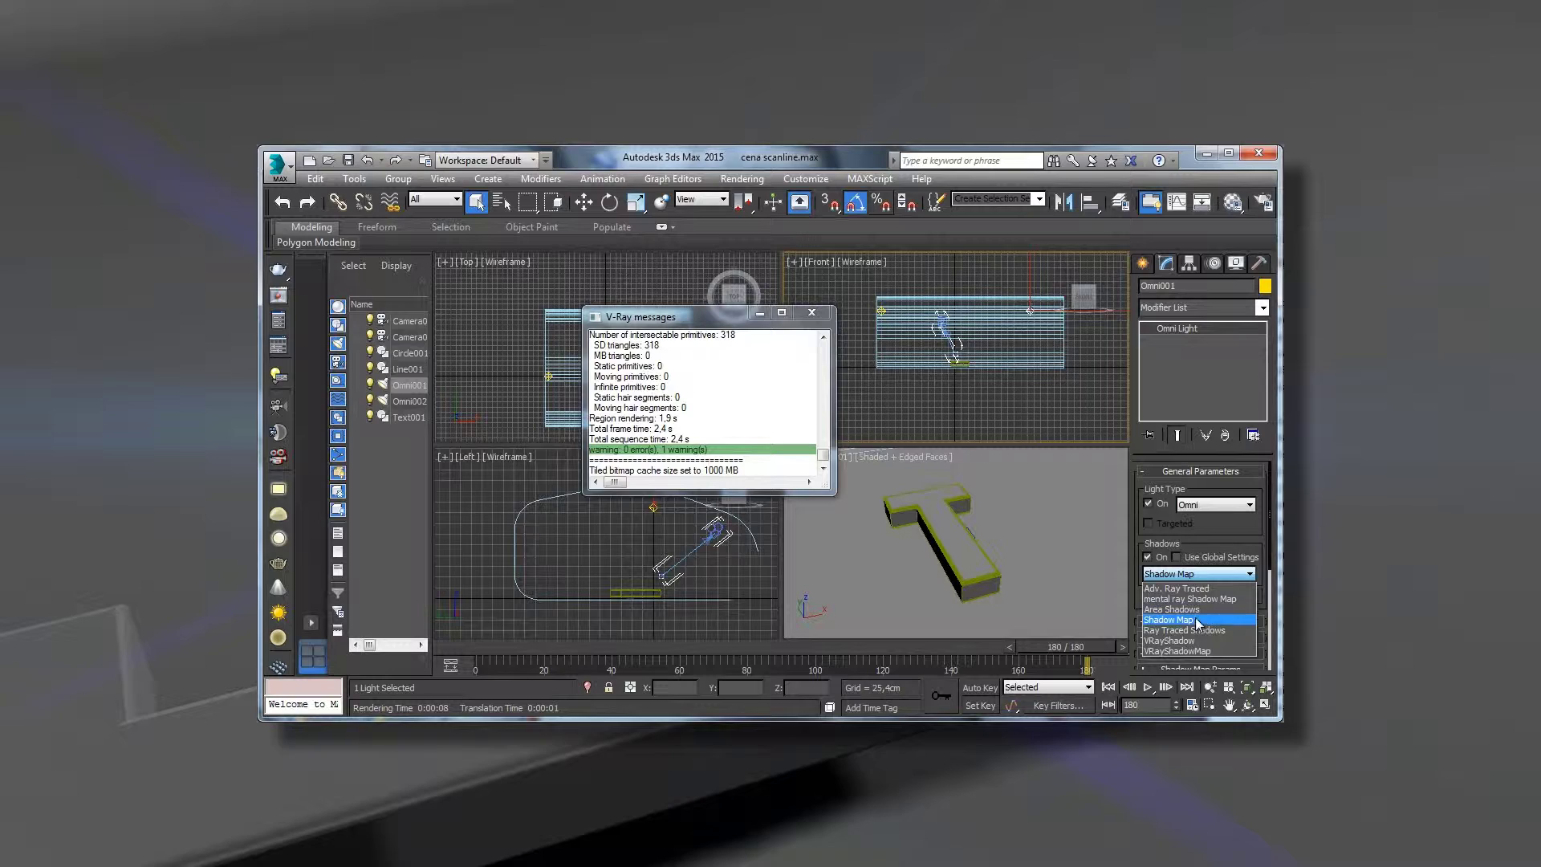
click(1196, 631)
Step: Set Omni002's shadow type to Ray Traced Shadows and start a new render
click(915, 310)
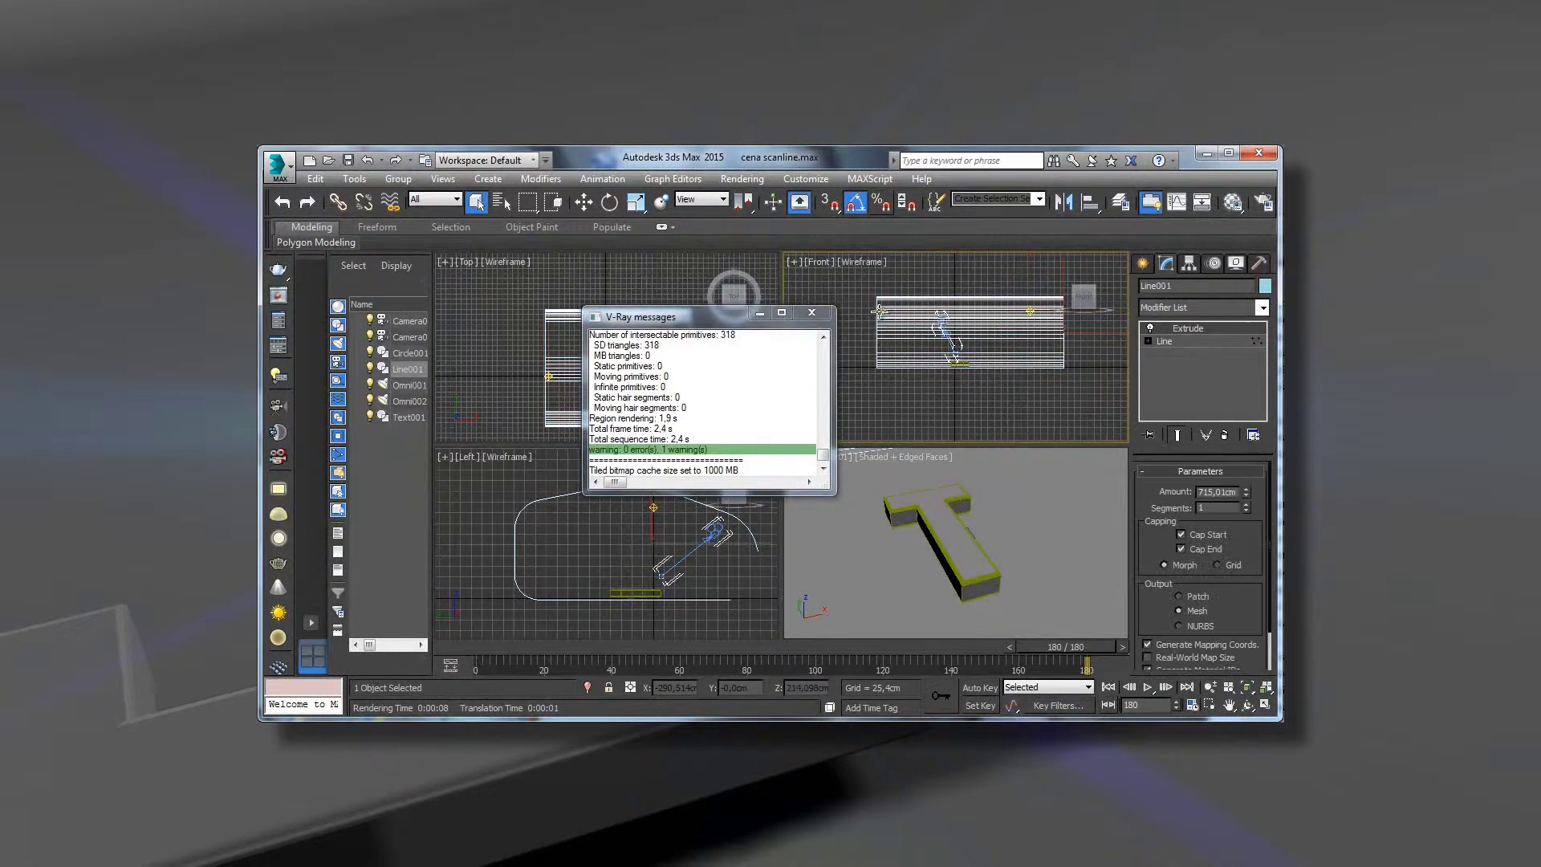
click(881, 310)
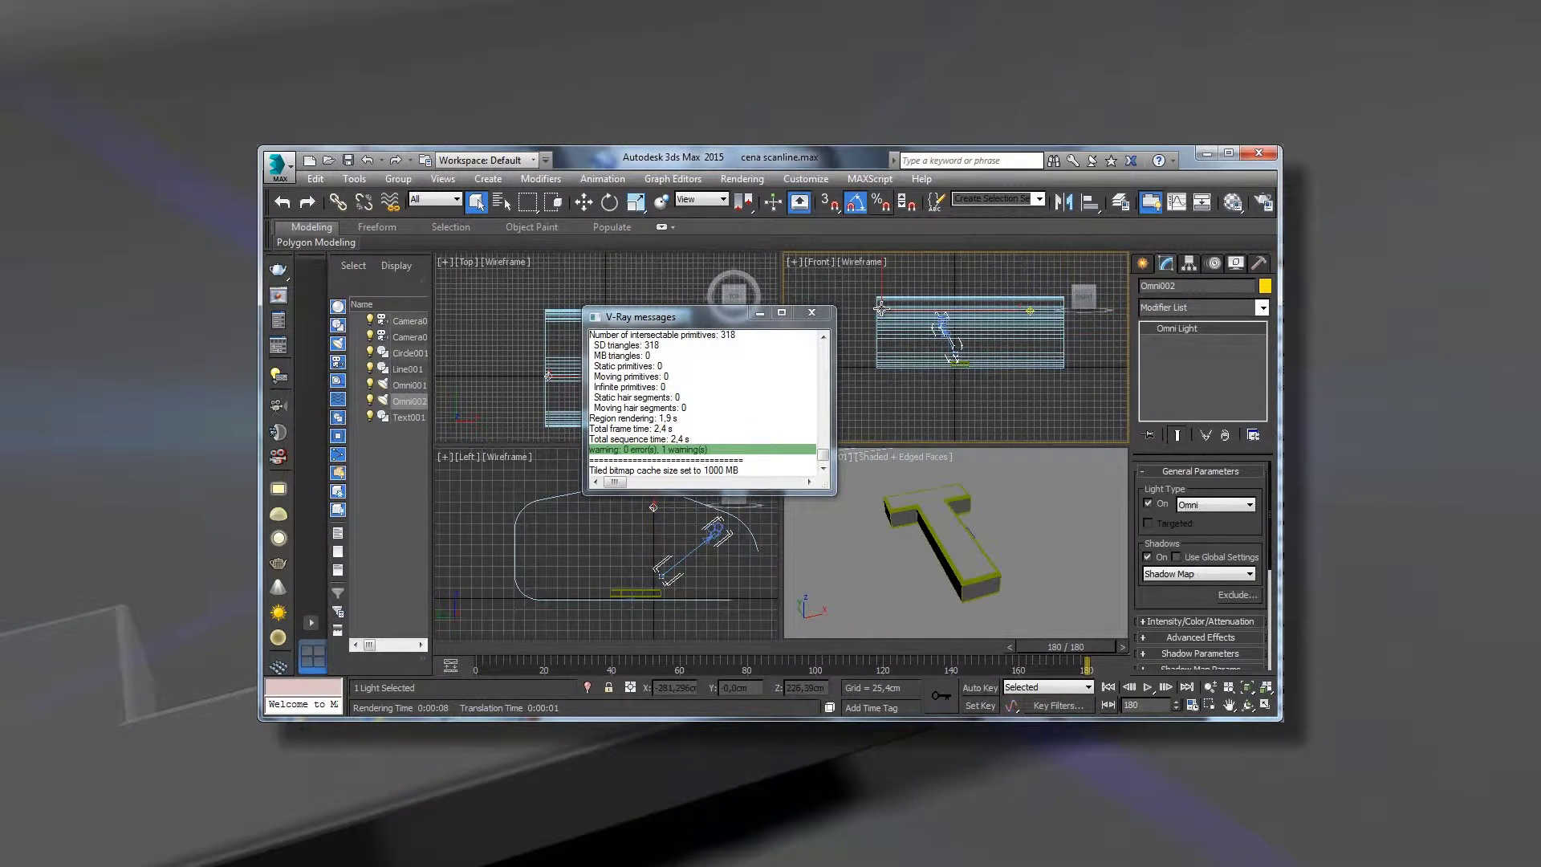
click(1197, 574)
click(1196, 631)
click(742, 178)
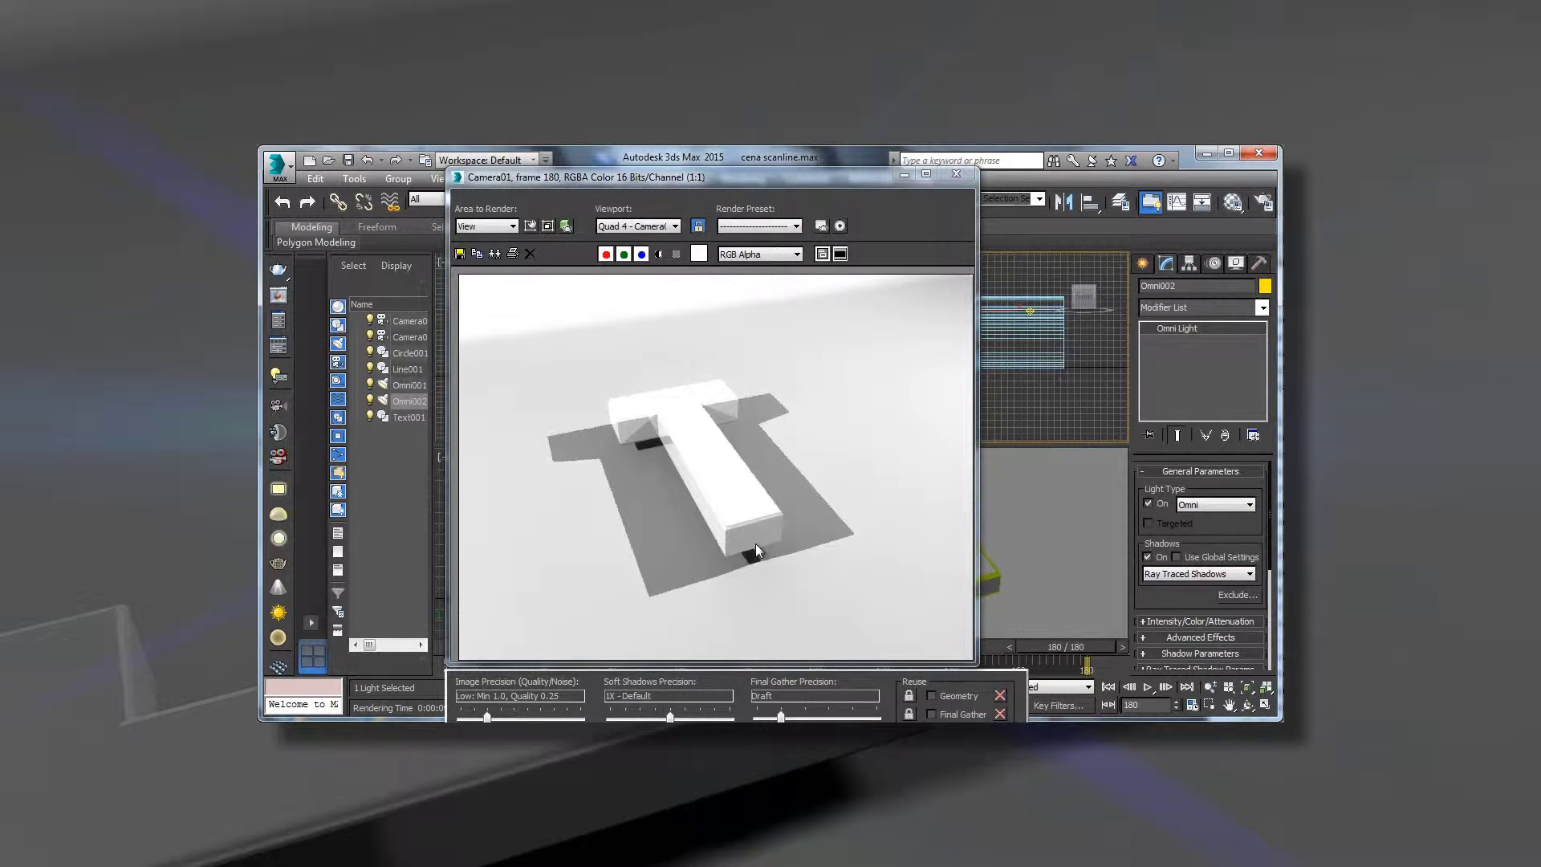
Step: Close the finished mental ray render showing the T's hard ray traced shadows
click(962, 177)
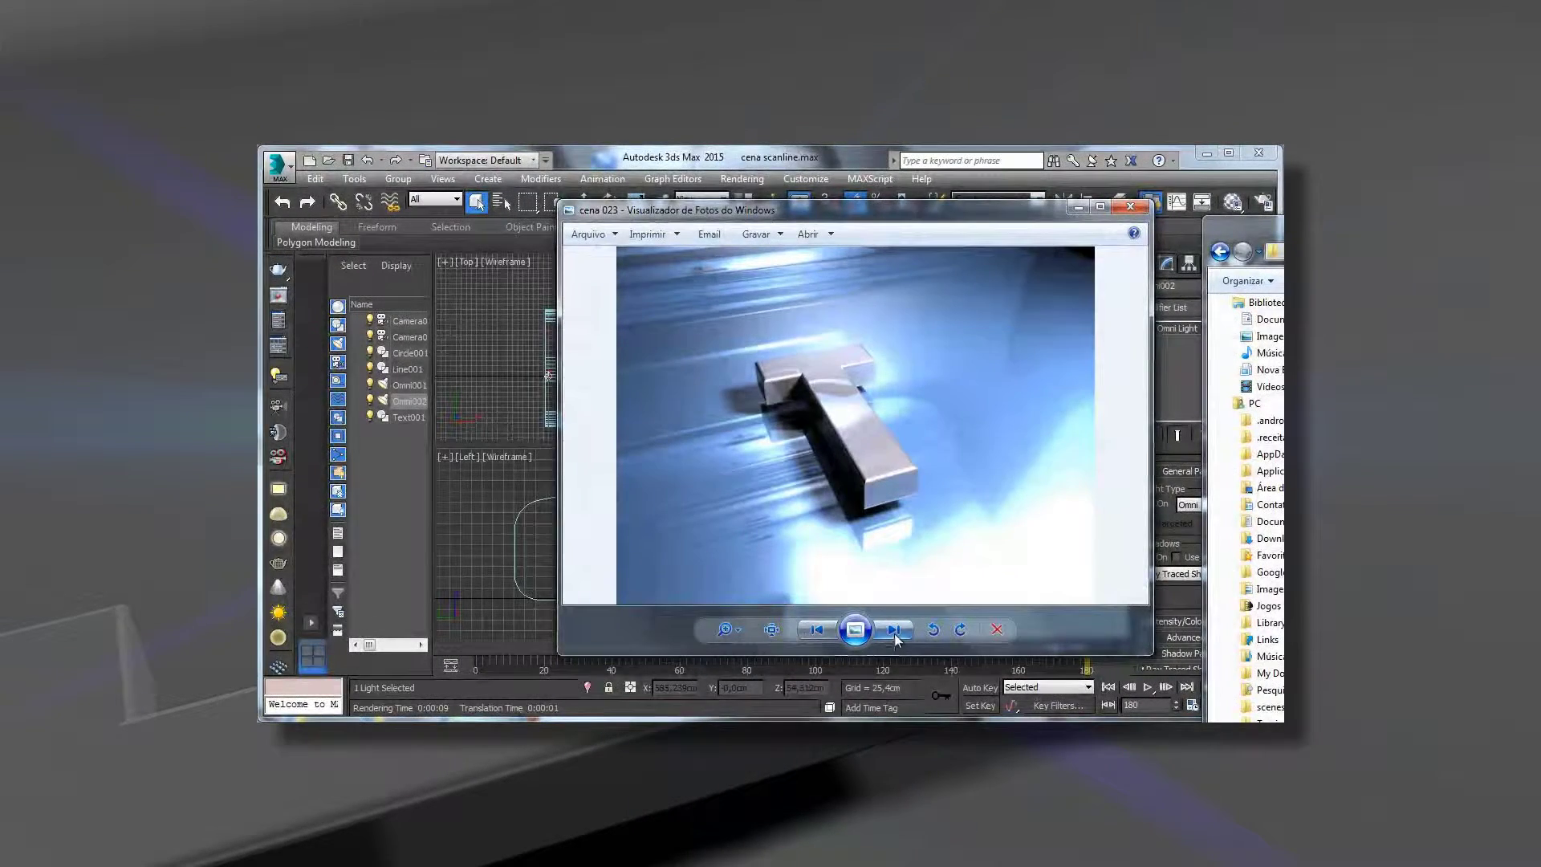
Step: Step through the example renders up to cena 040 in Windows Photo Viewer, then close it
click(895, 638)
click(895, 638)
click(895, 638)
click(895, 638)
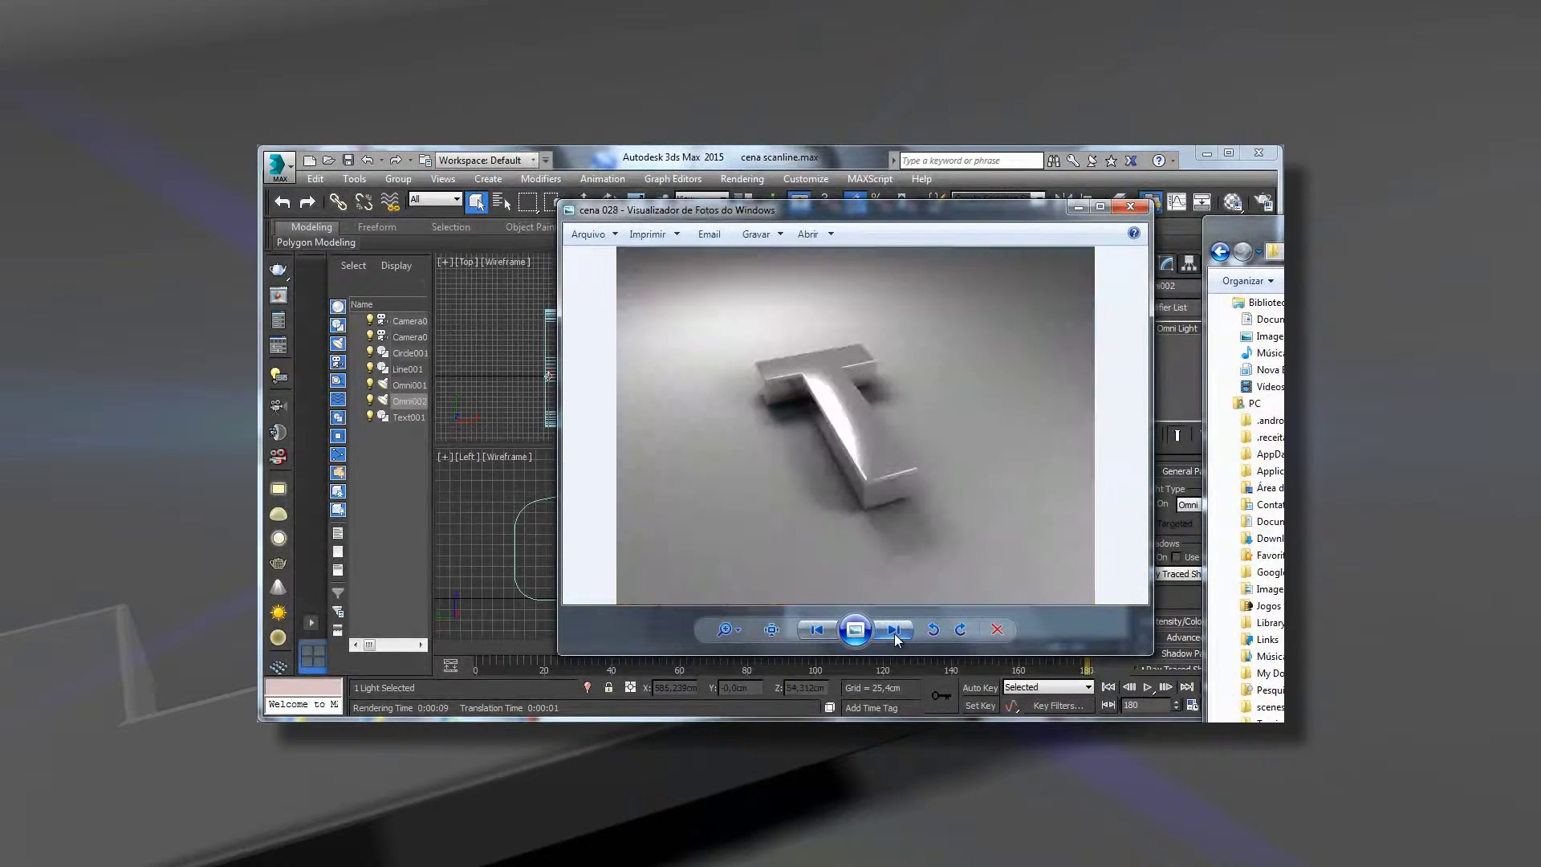
click(895, 630)
click(895, 630)
click(895, 630)
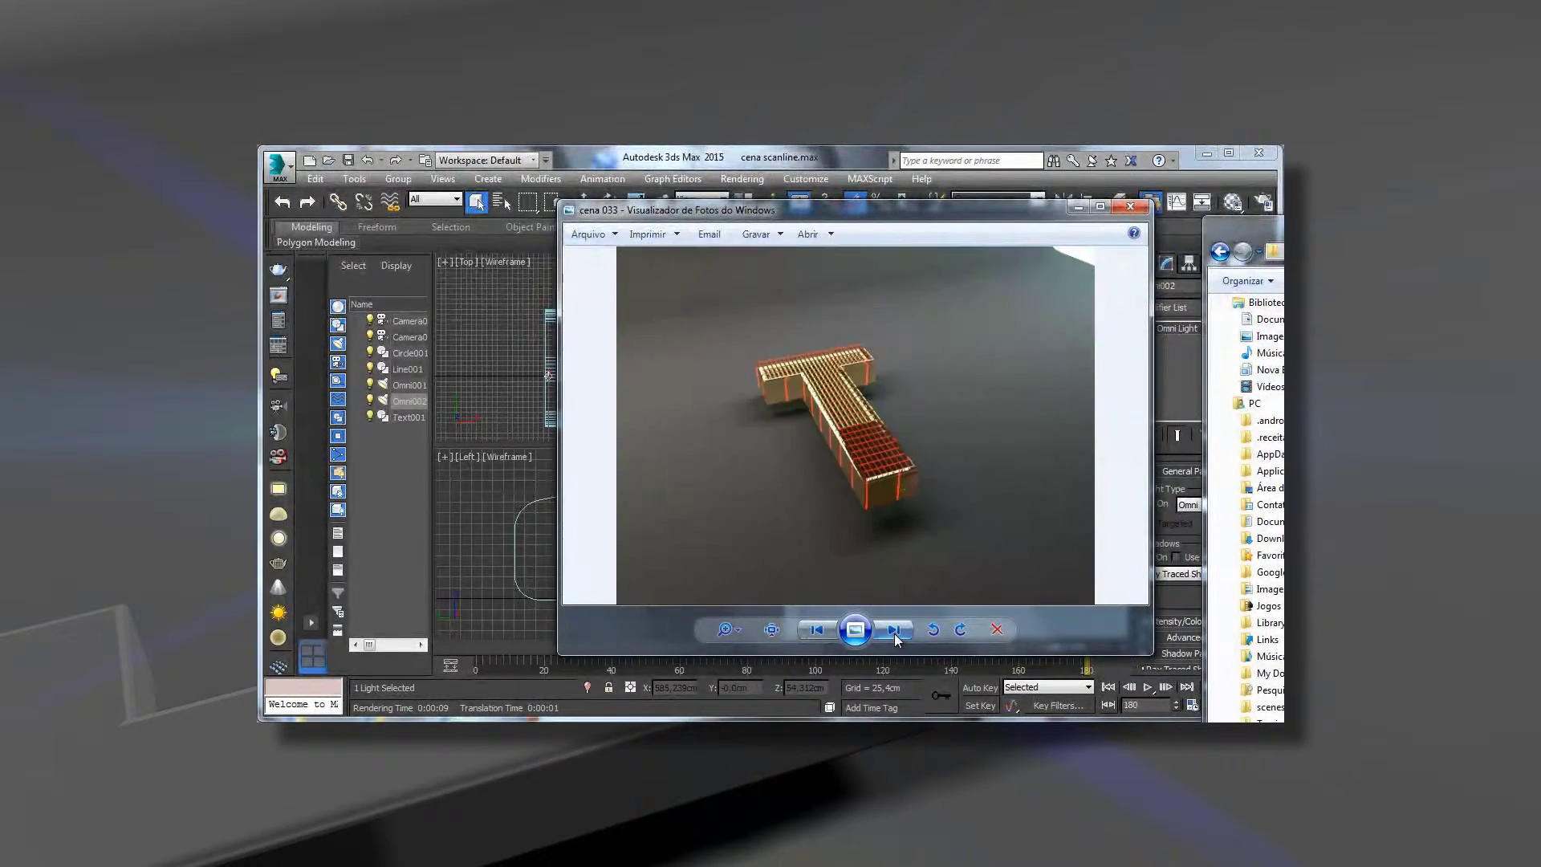
click(896, 634)
click(896, 634)
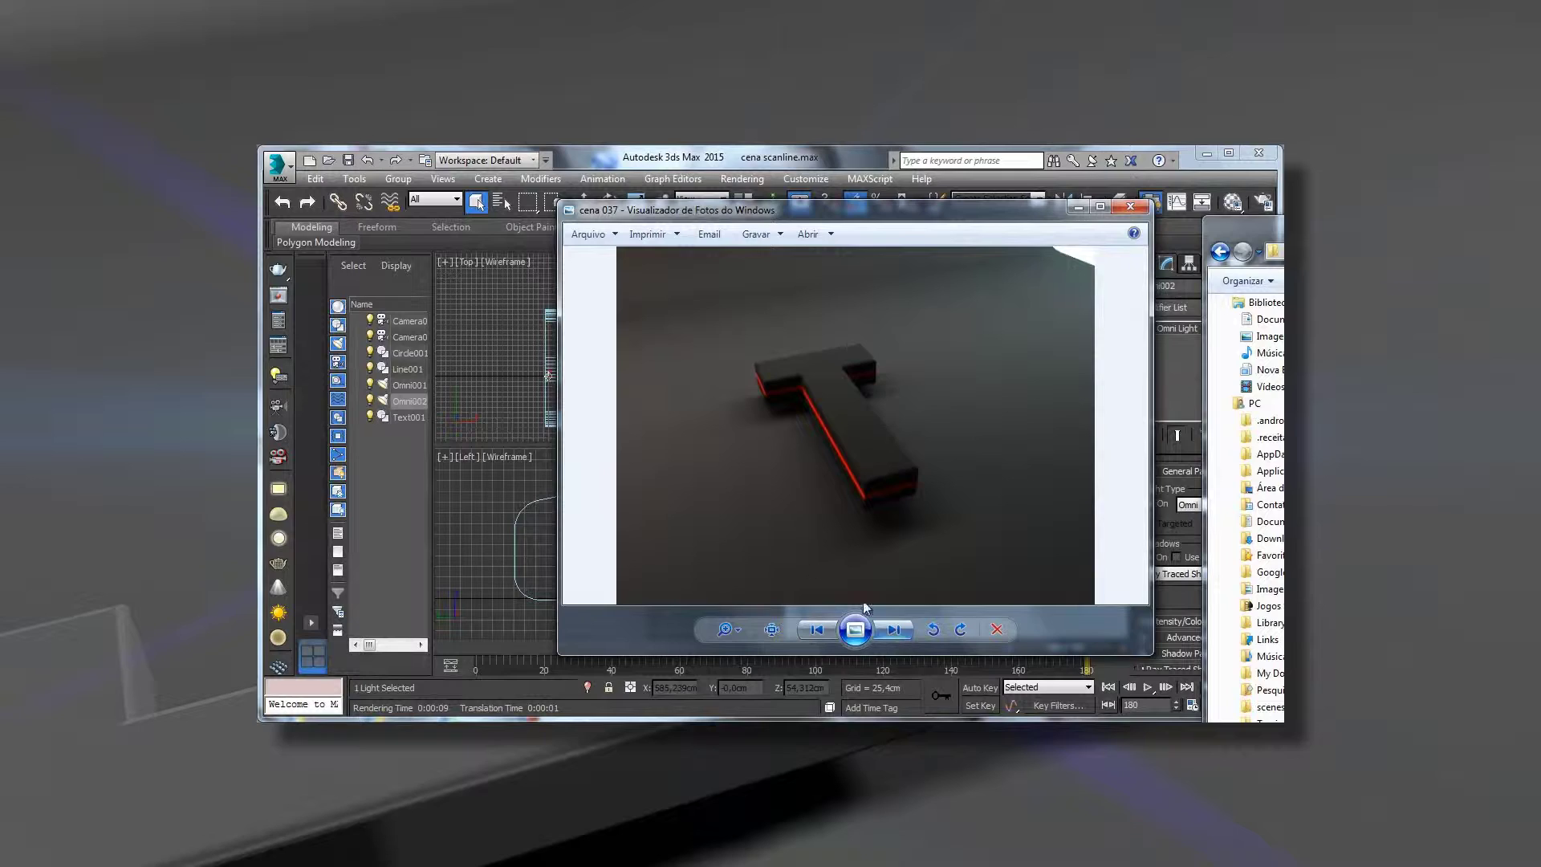
click(895, 631)
click(895, 631)
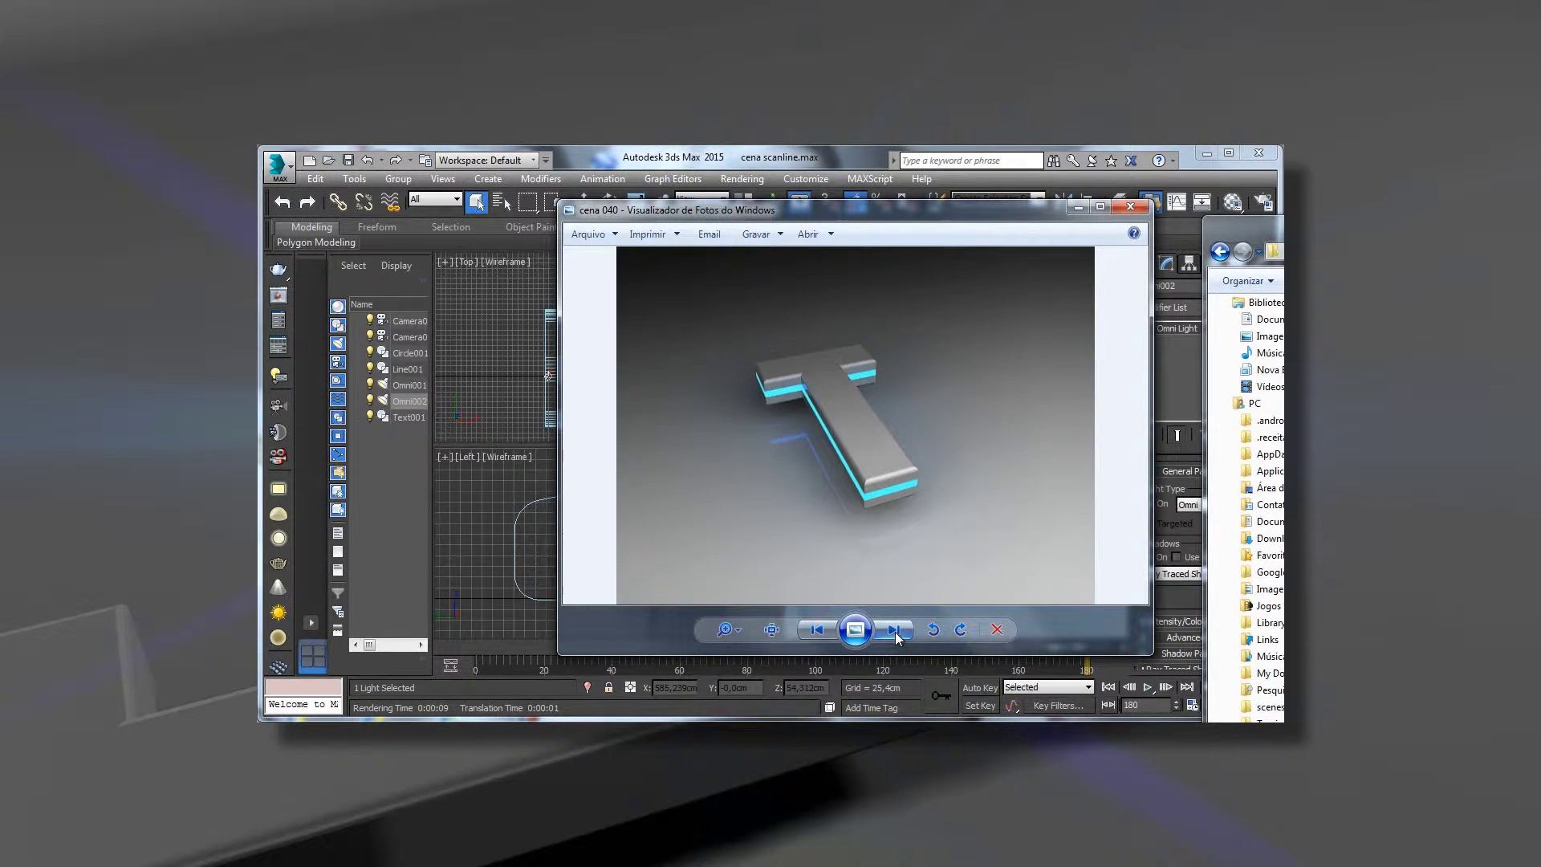
click(1130, 207)
click(744, 180)
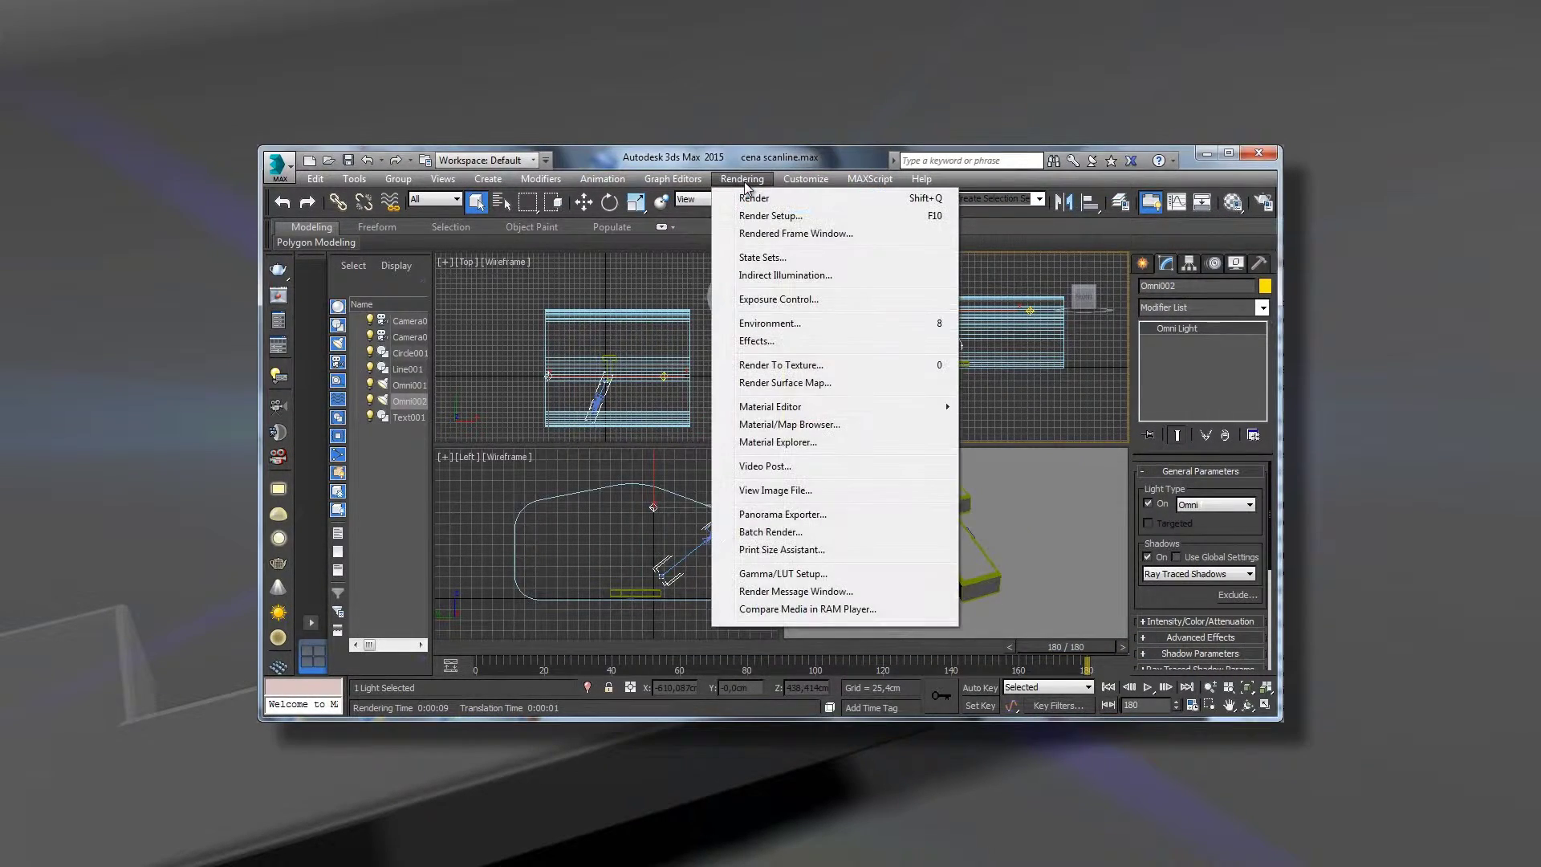
Step: Reopen the recent scene cena scanline.max, discarding unsaved changes
click(278, 169)
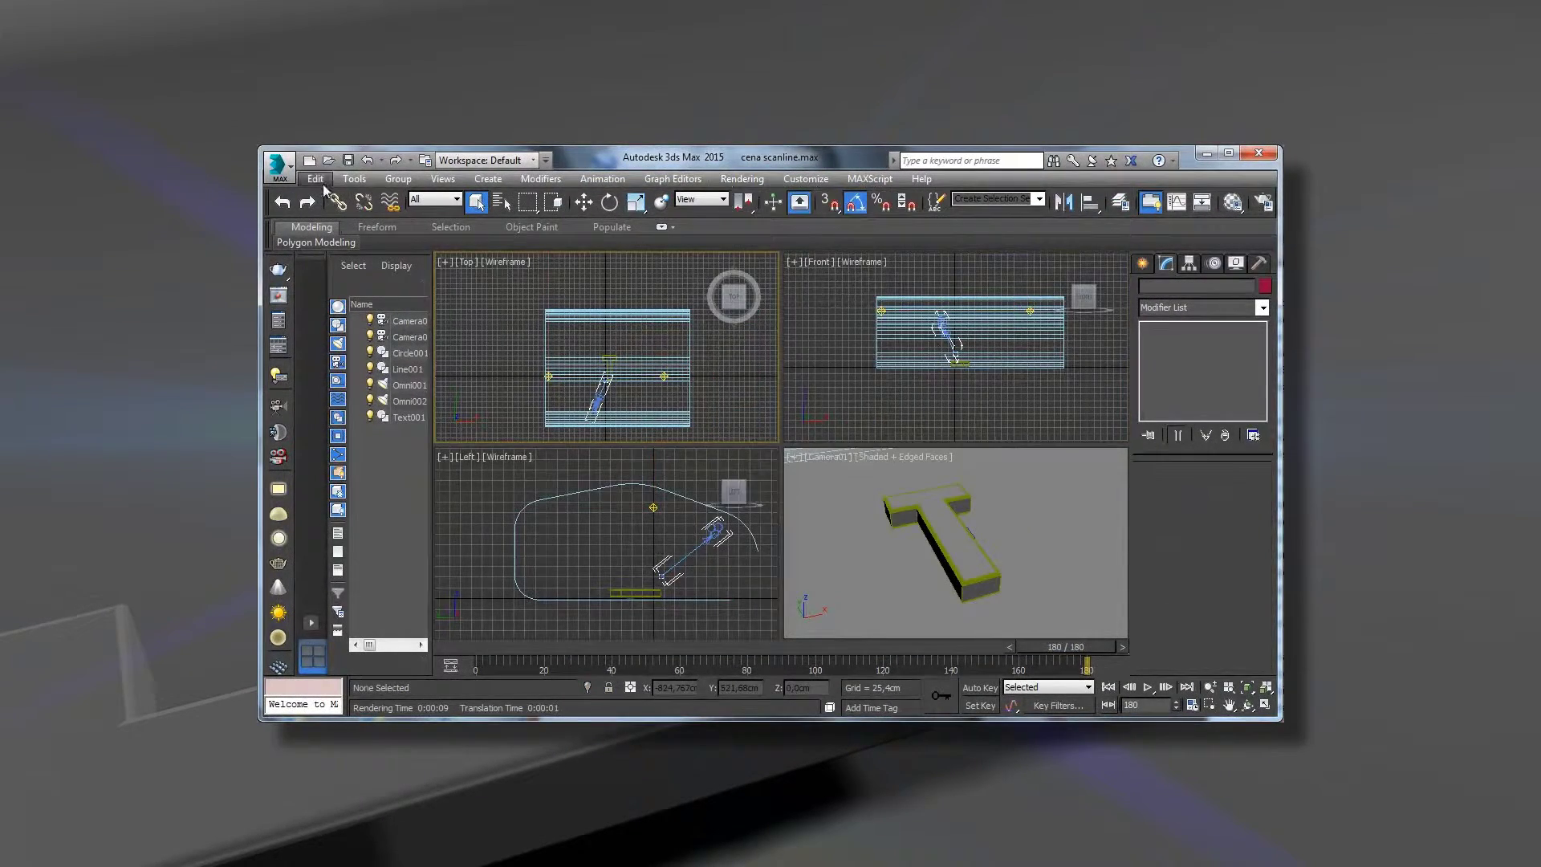
click(450, 275)
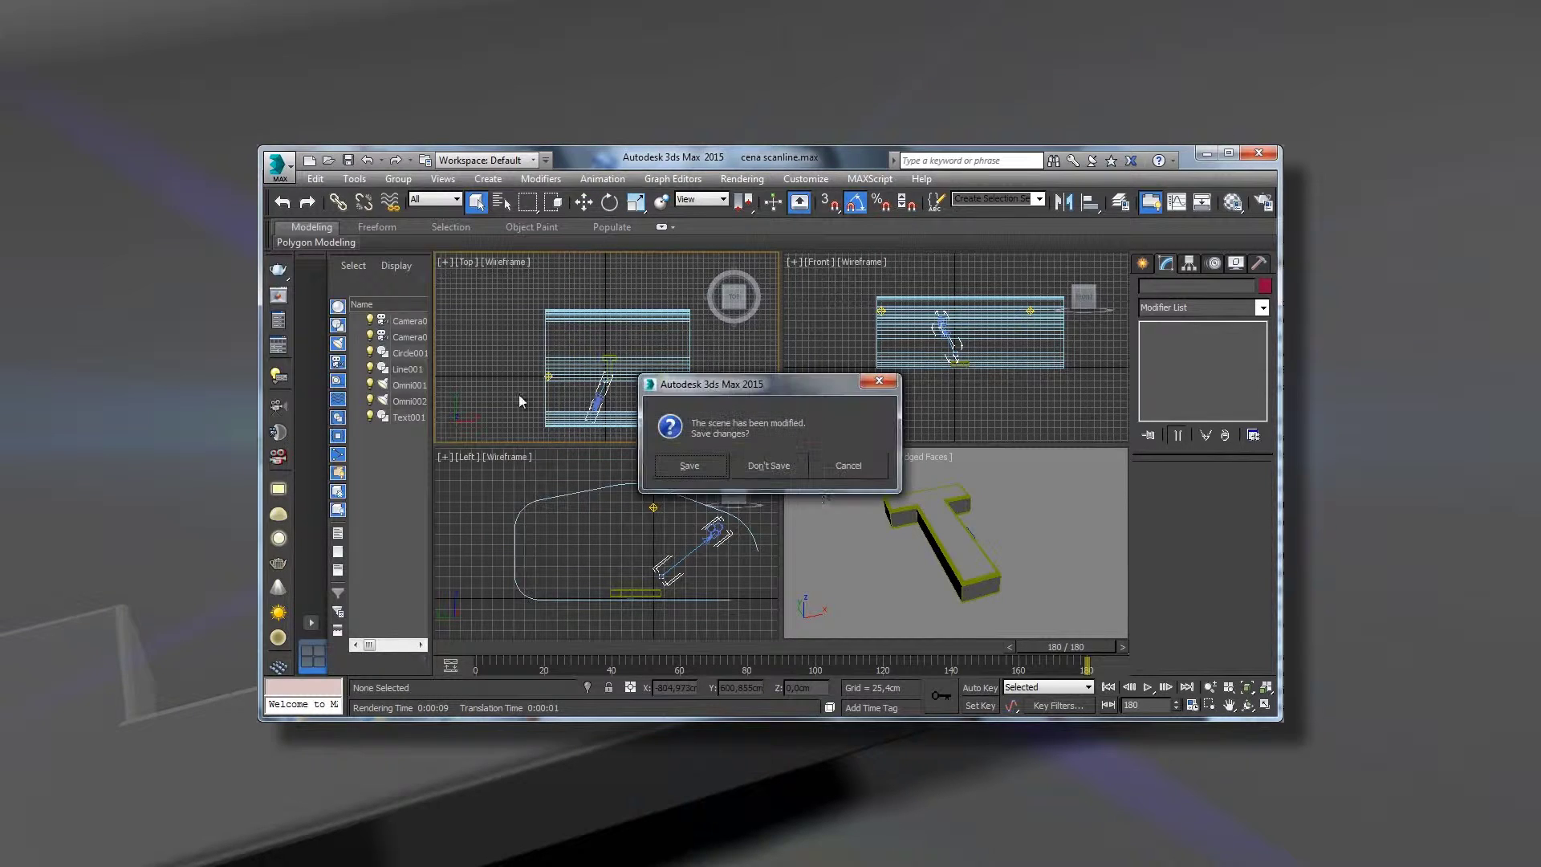
click(765, 464)
Step: Render the camera view at frame 180 with Scanline and reopen Render Setup
drag(493, 649, 1085, 648)
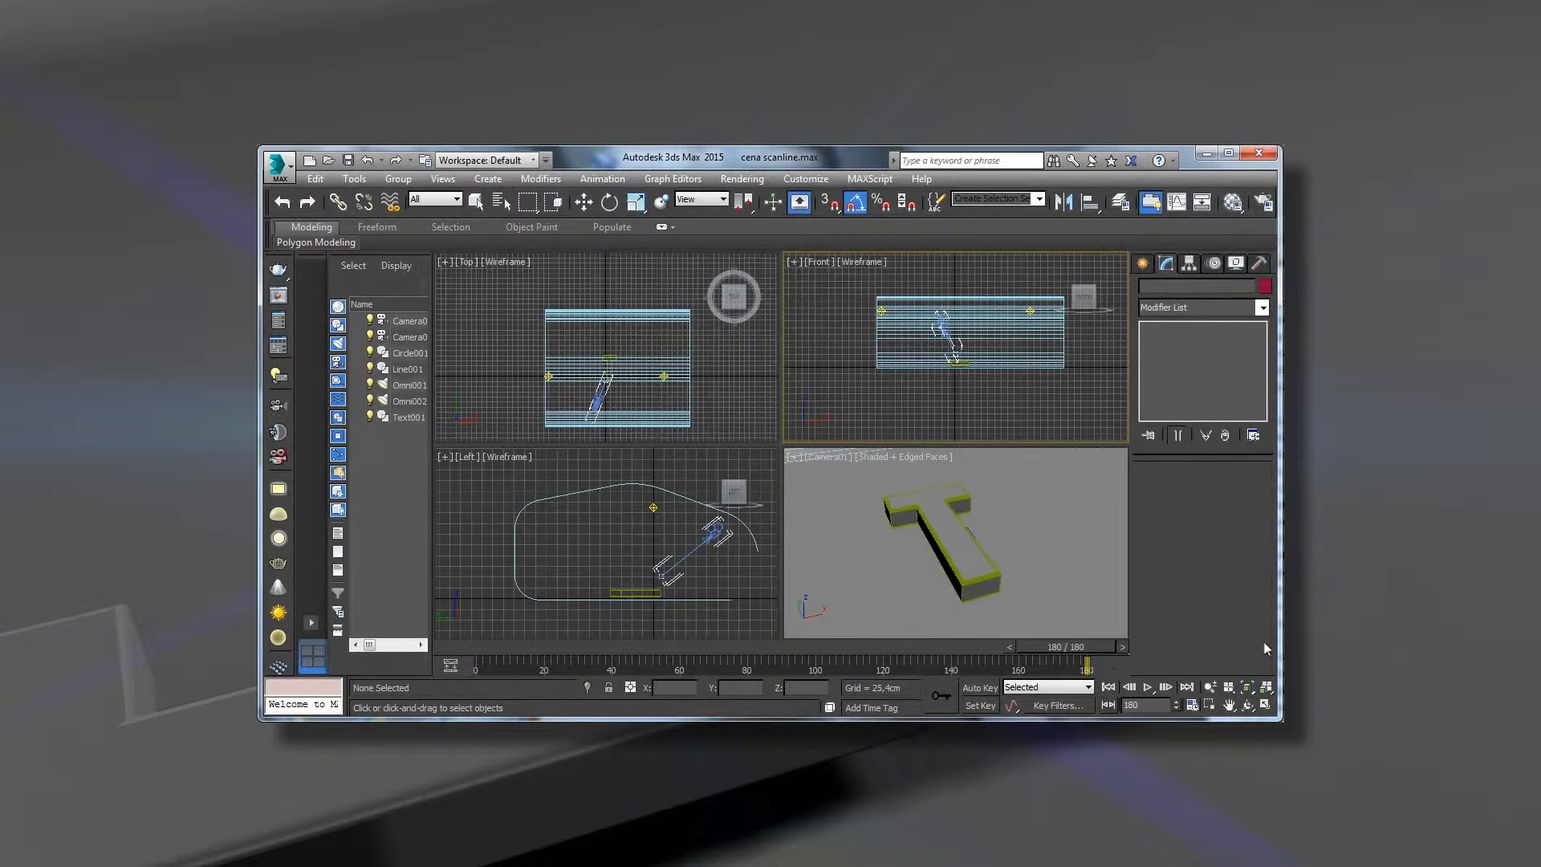
click(735, 182)
click(769, 216)
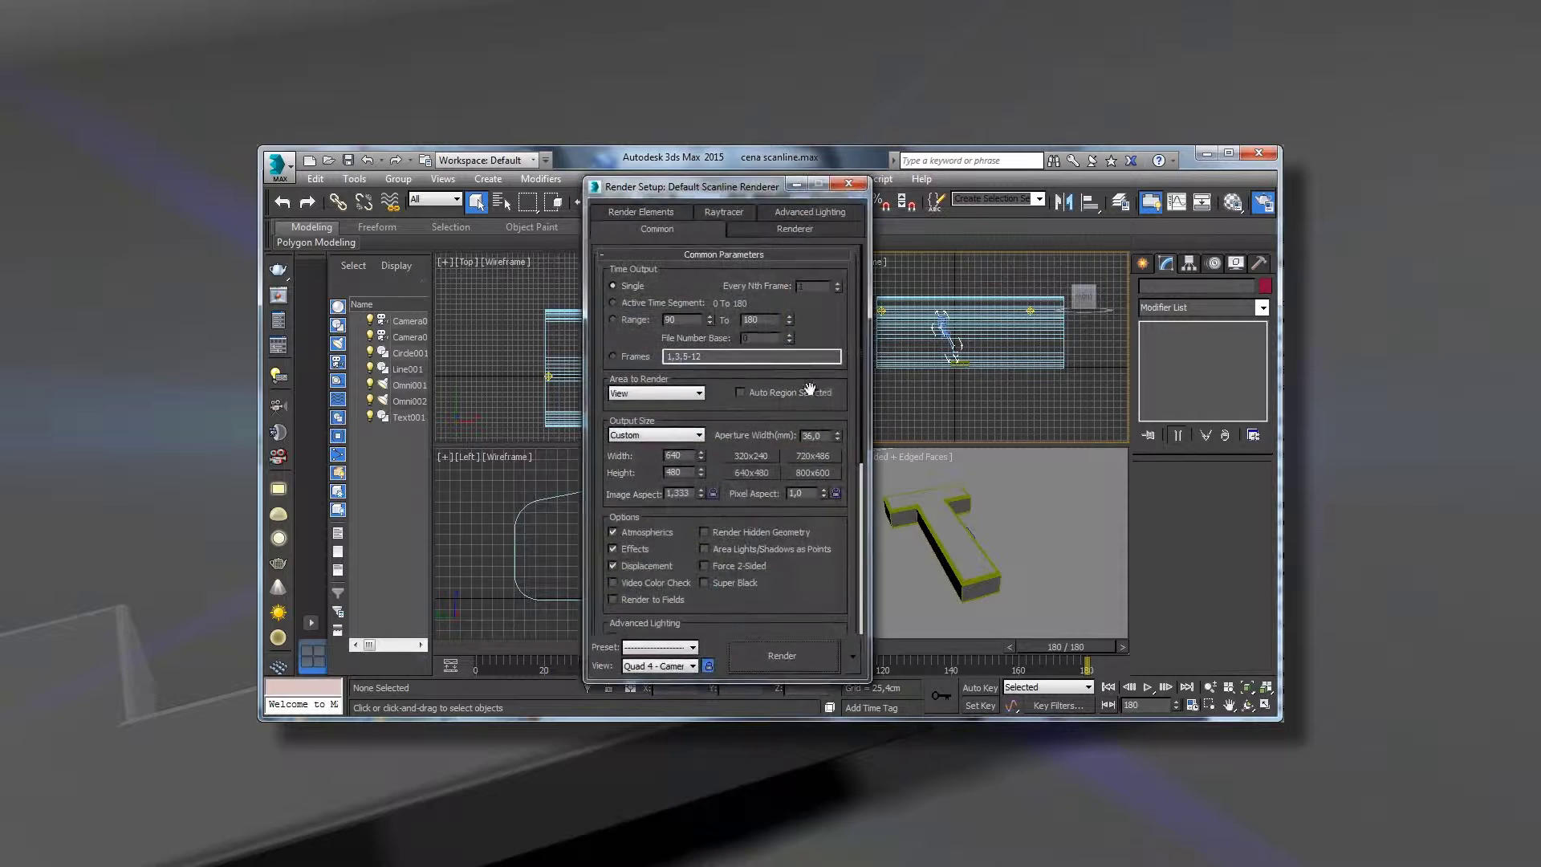
click(763, 666)
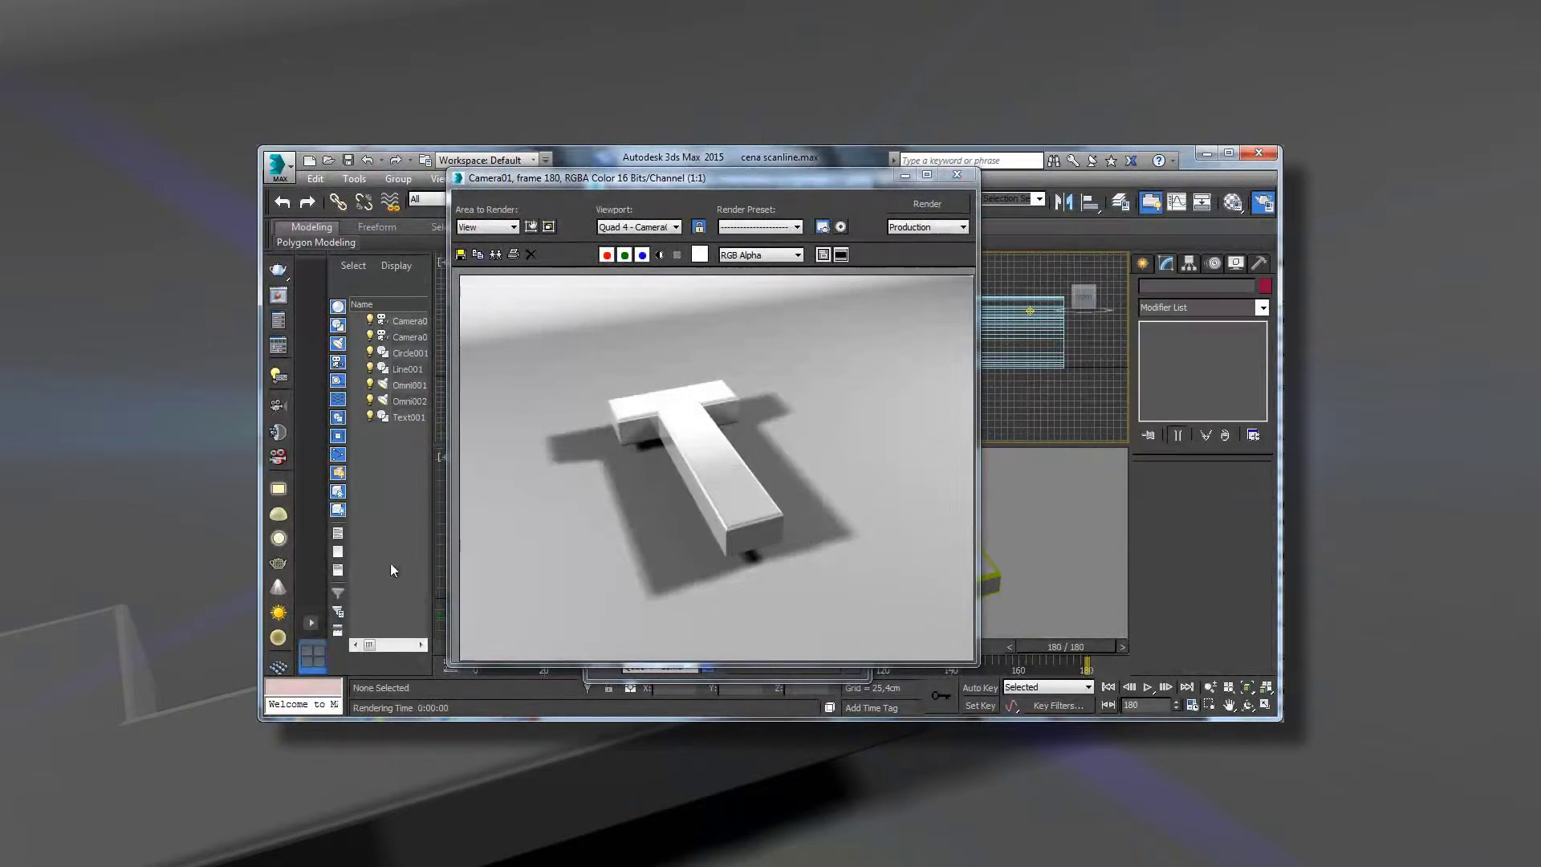
drag(828, 179, 816, 230)
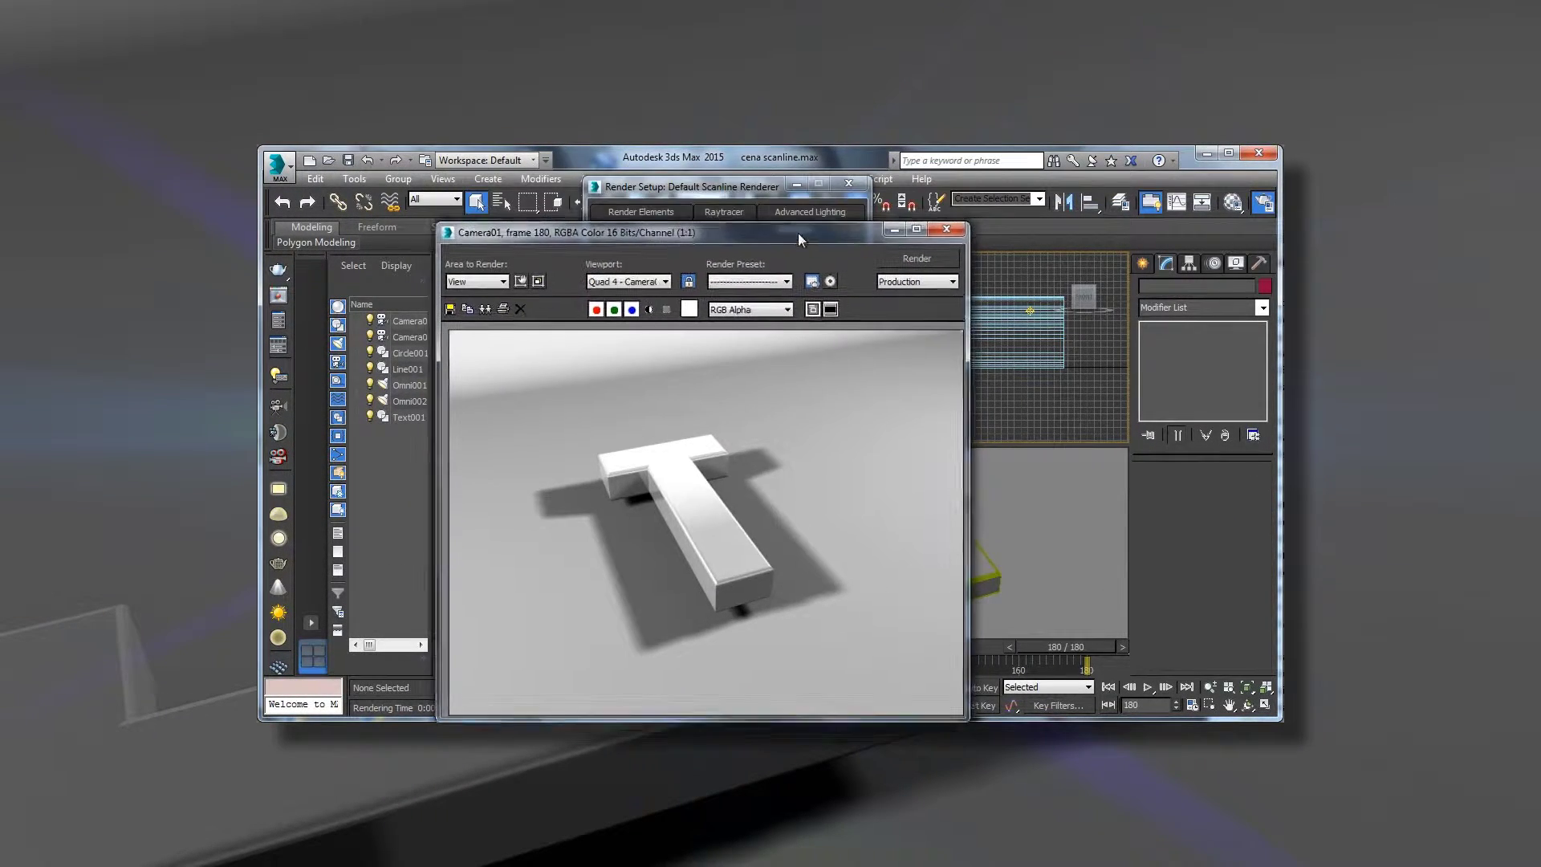
key(F10)
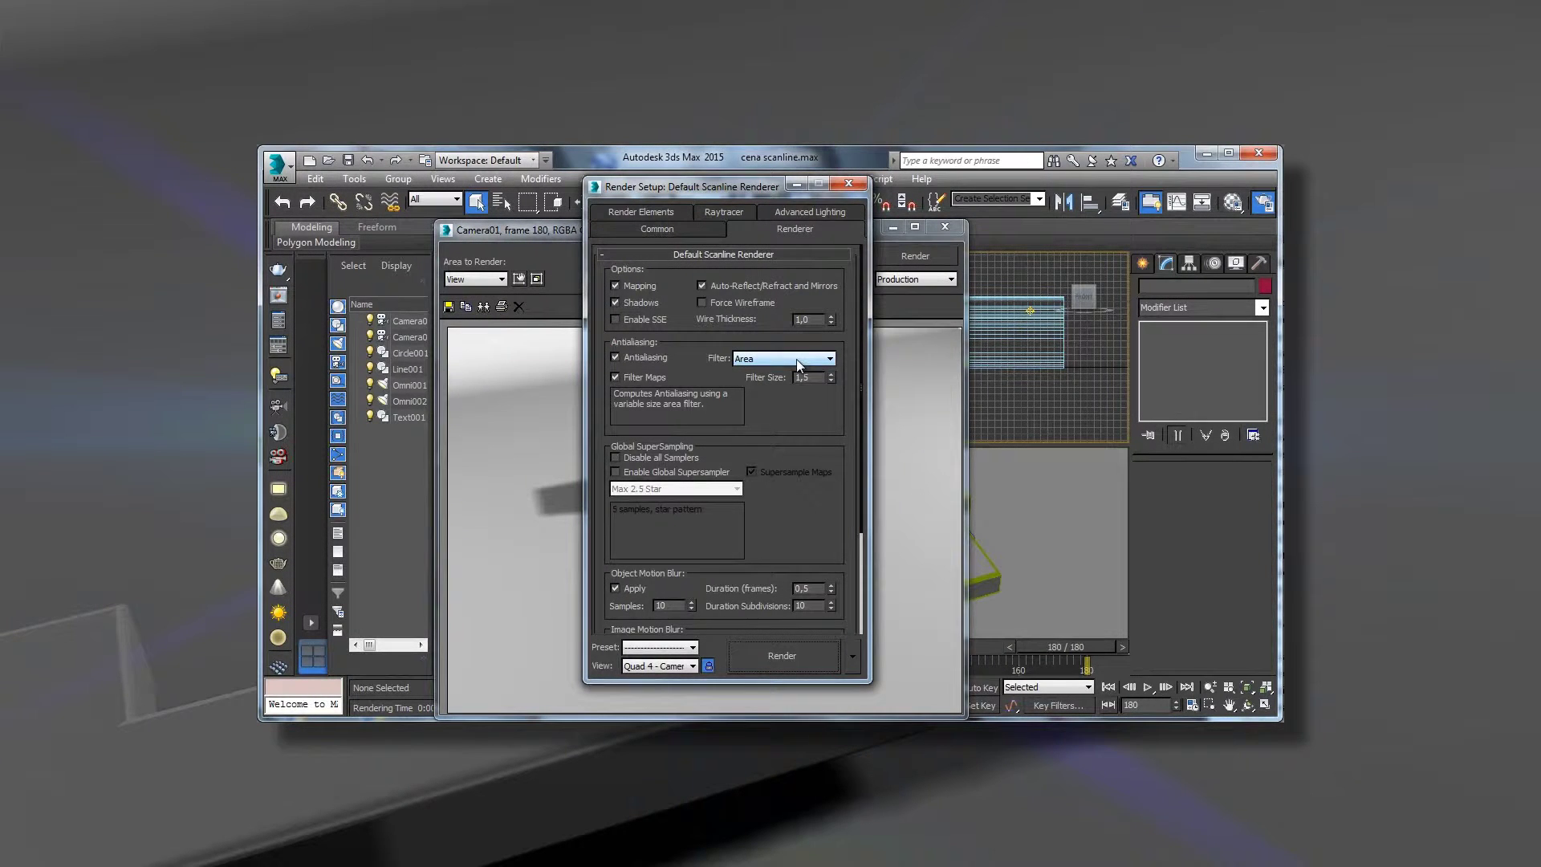
Step: Render the T with the Mitchell-Netravali antialiasing filter, then with the Cubic filter
mouse_move(761, 183)
mouse_down()
mouse_move(1044, 183)
mouse_move(1026, 183)
mouse_up()
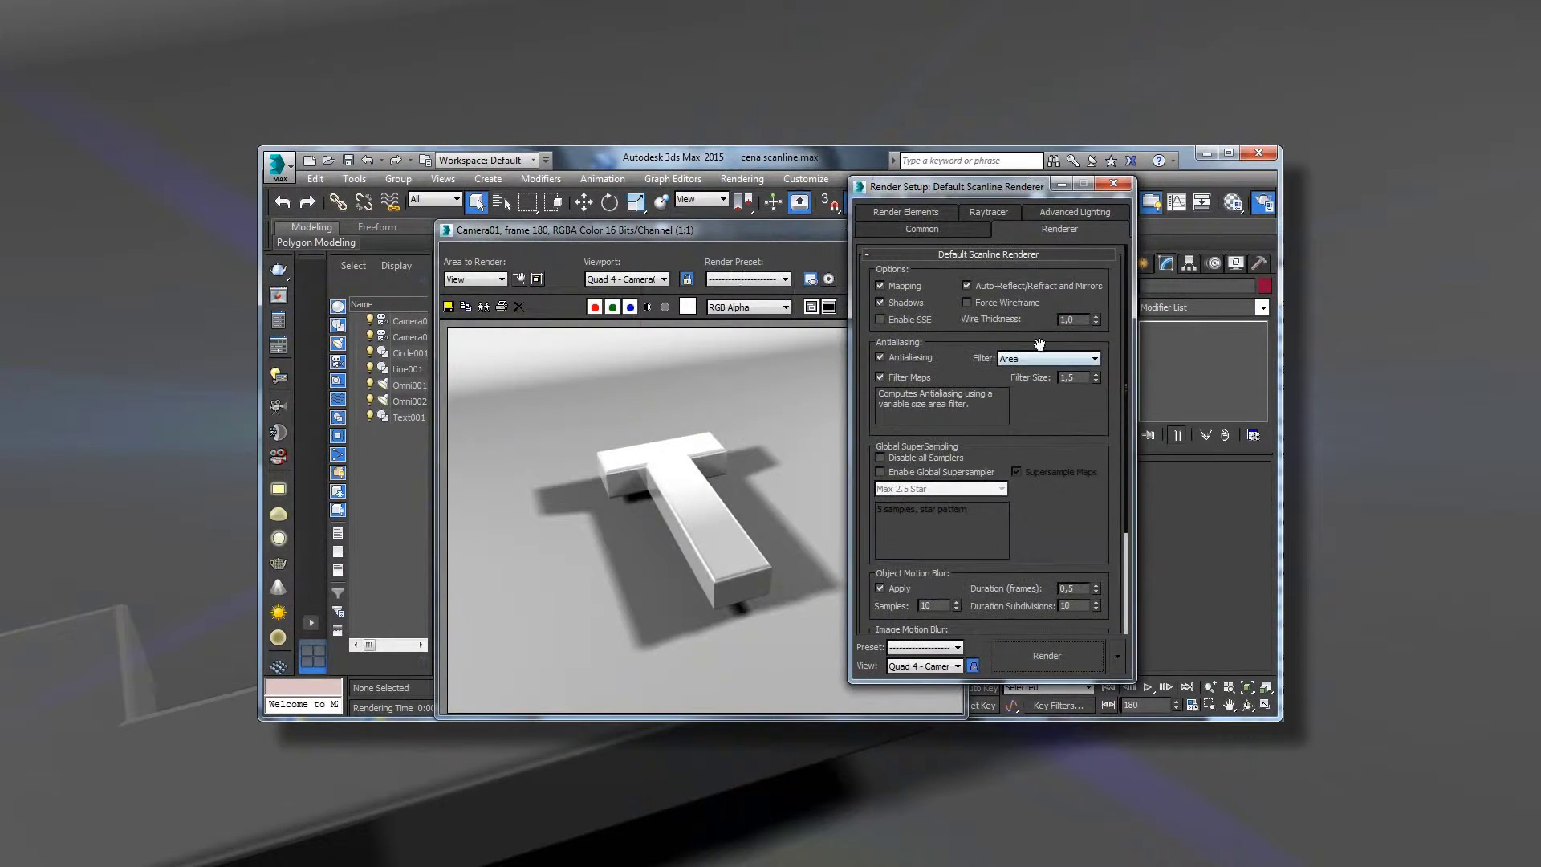
click(1067, 363)
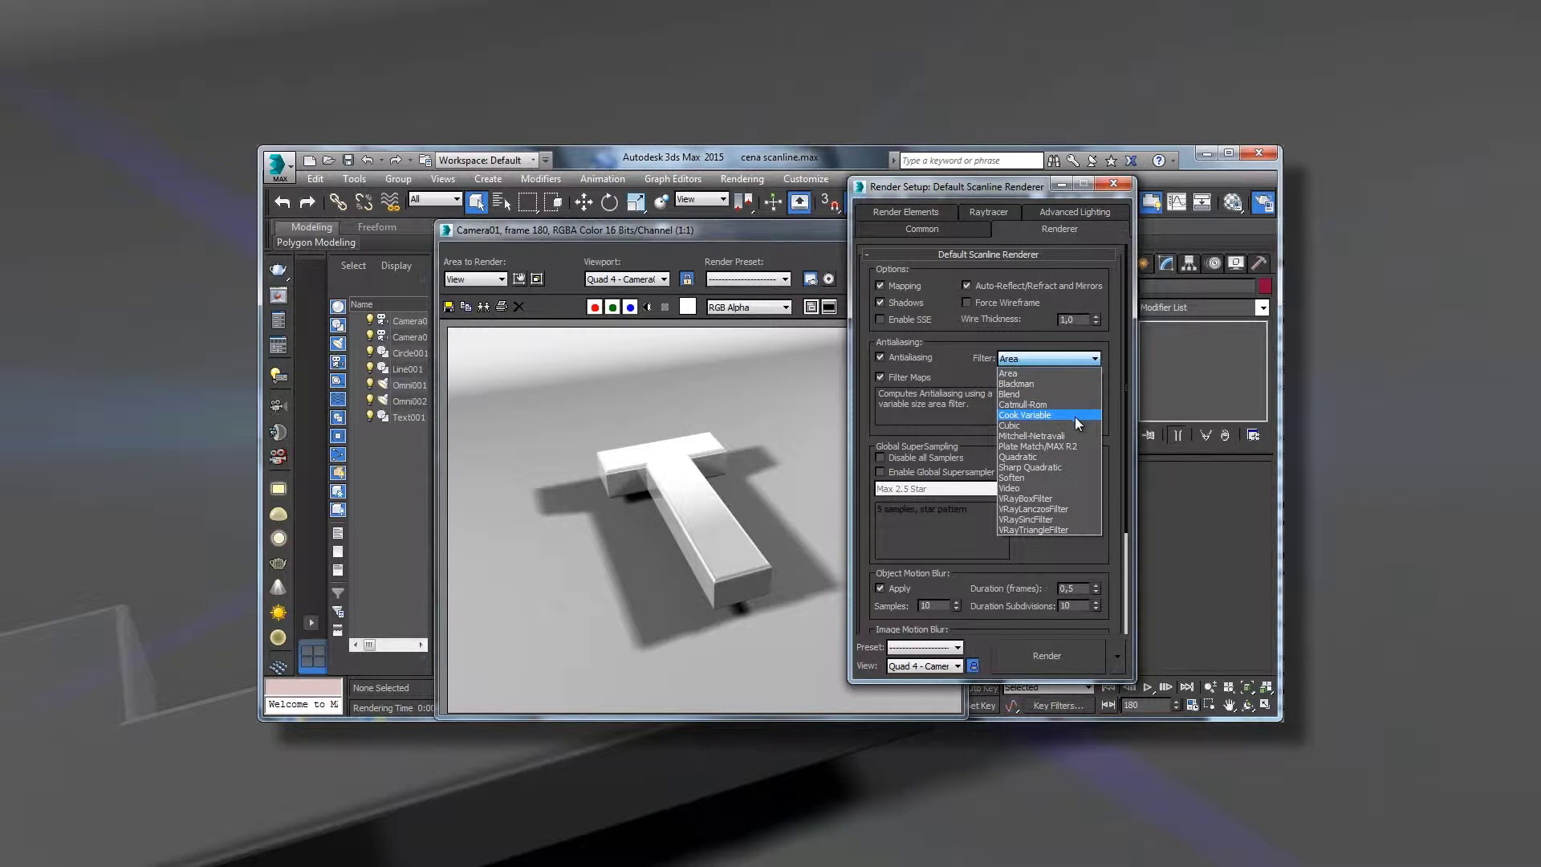
click(1036, 467)
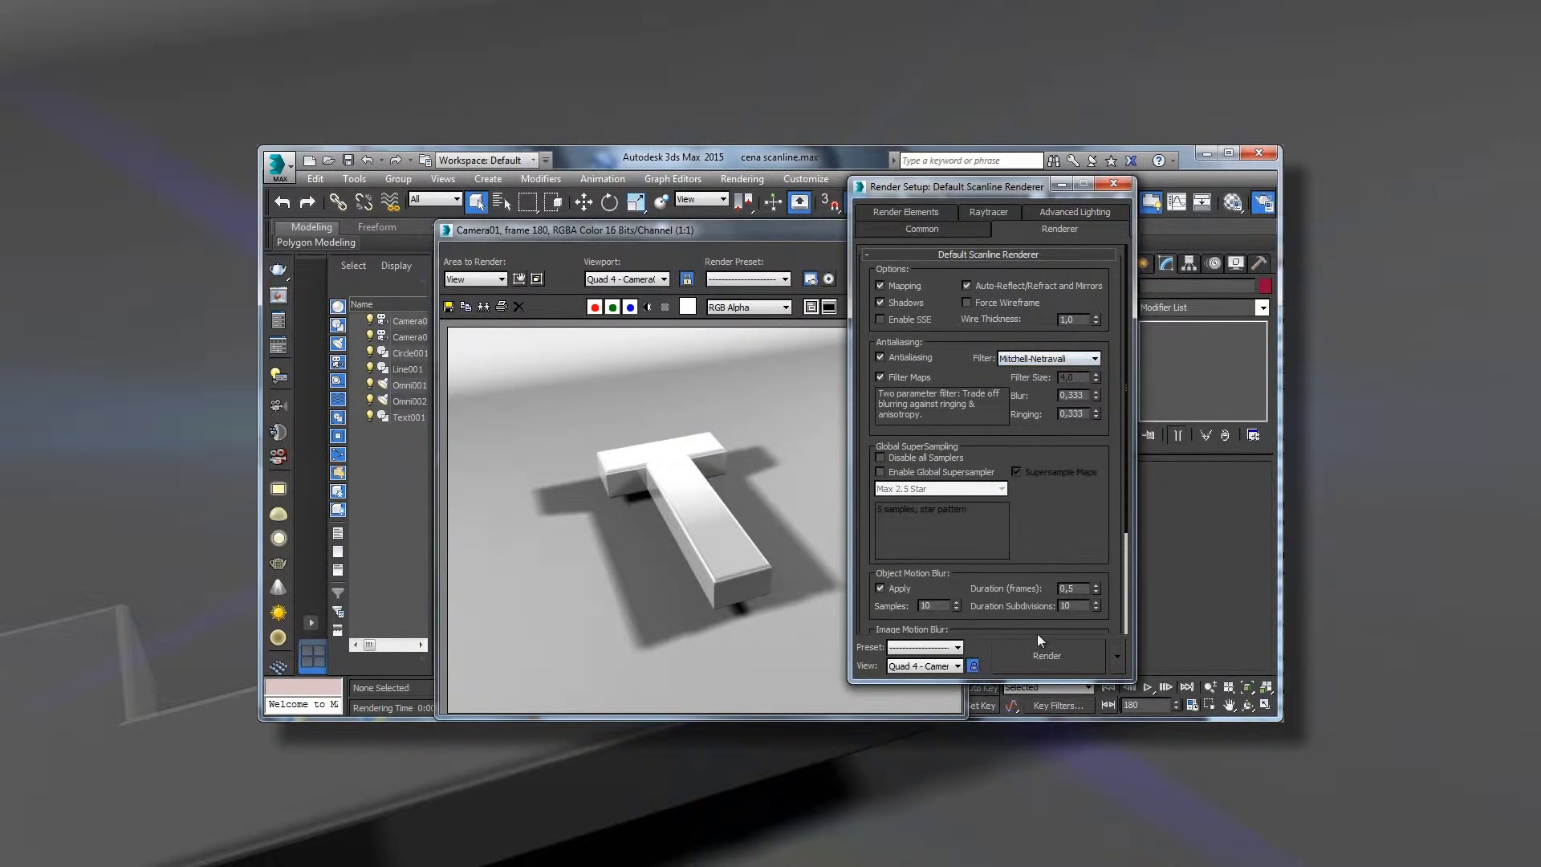
click(1045, 654)
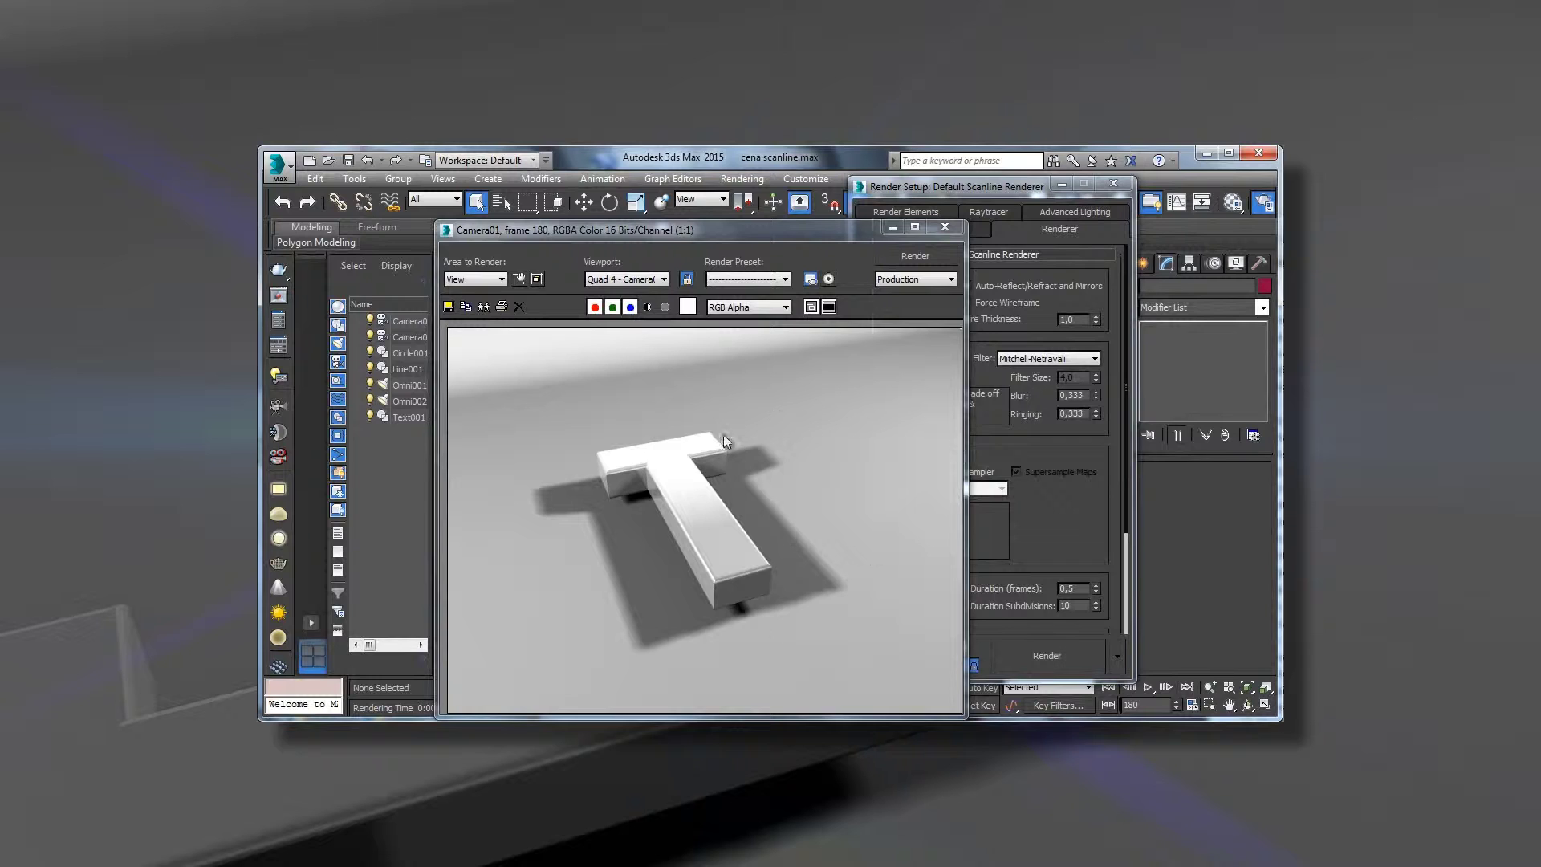
click(1076, 358)
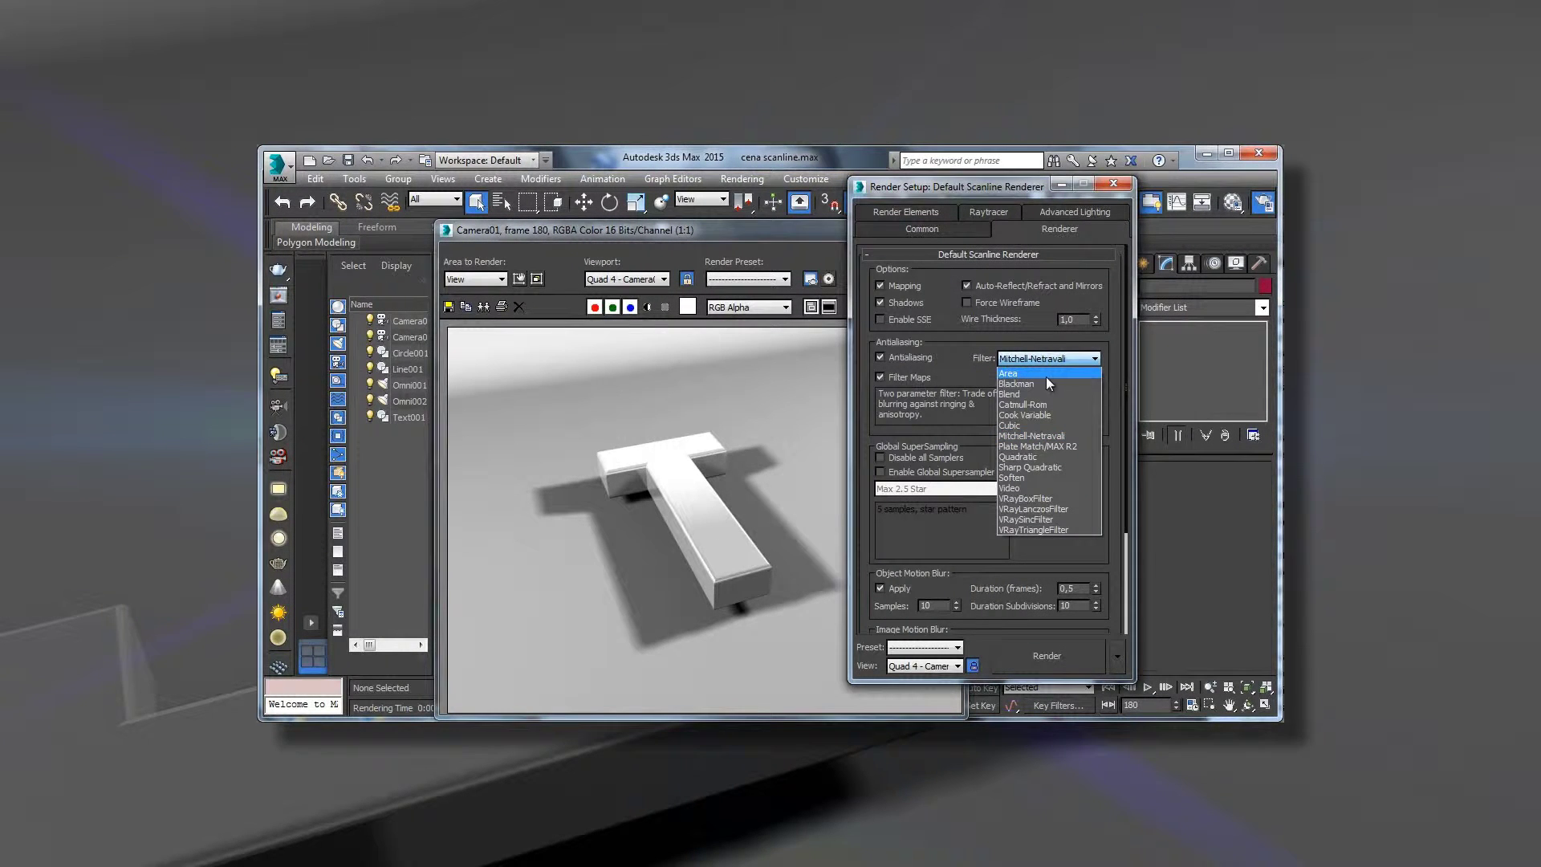
click(1038, 427)
click(1045, 654)
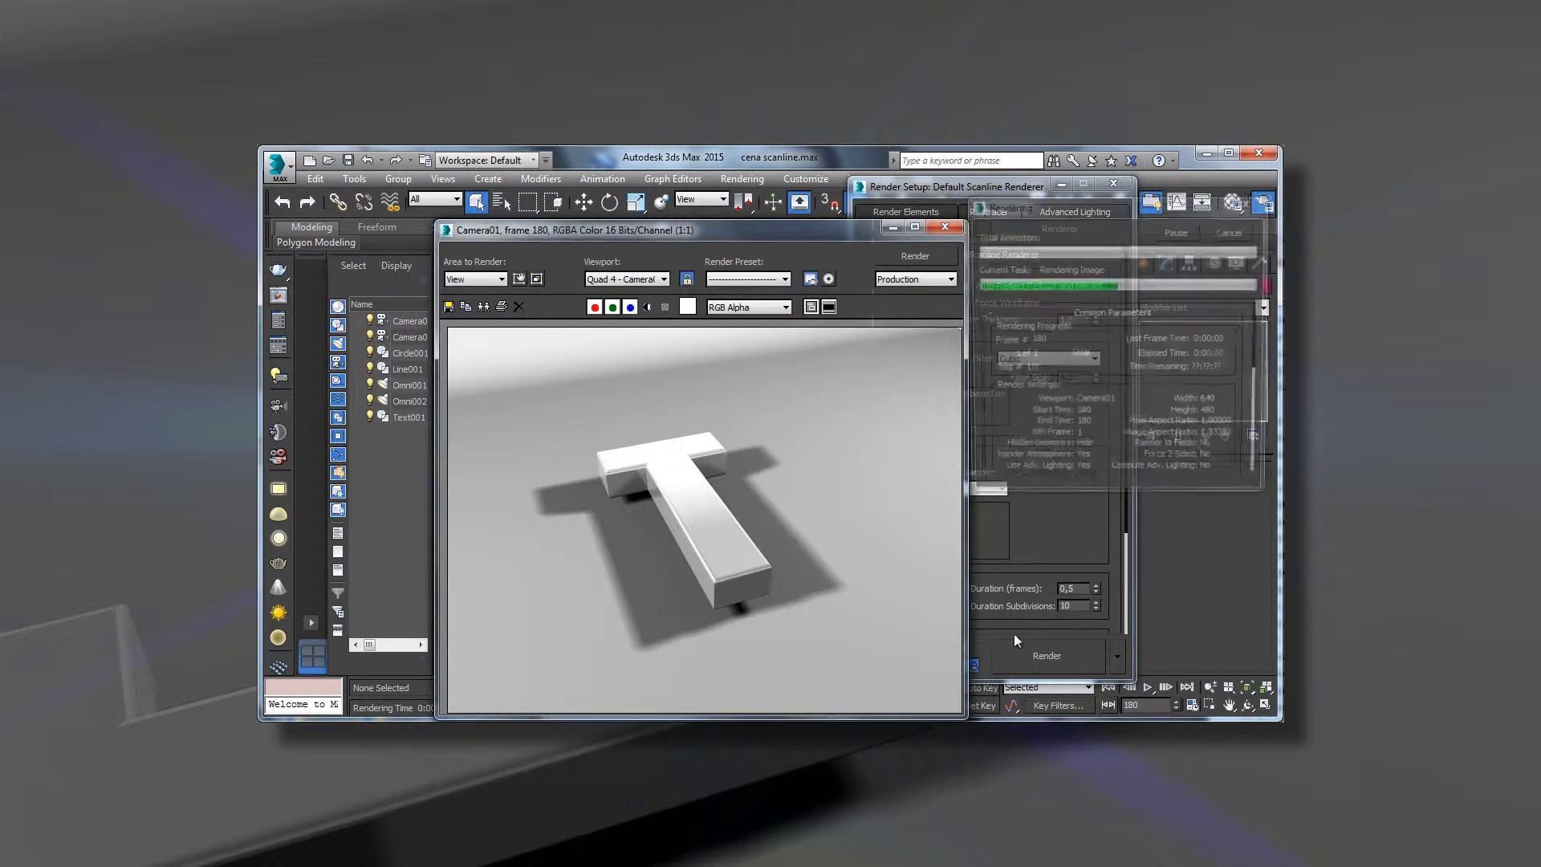
Step: Switch to the Area filter with size 8 and render the blurred T
click(1052, 358)
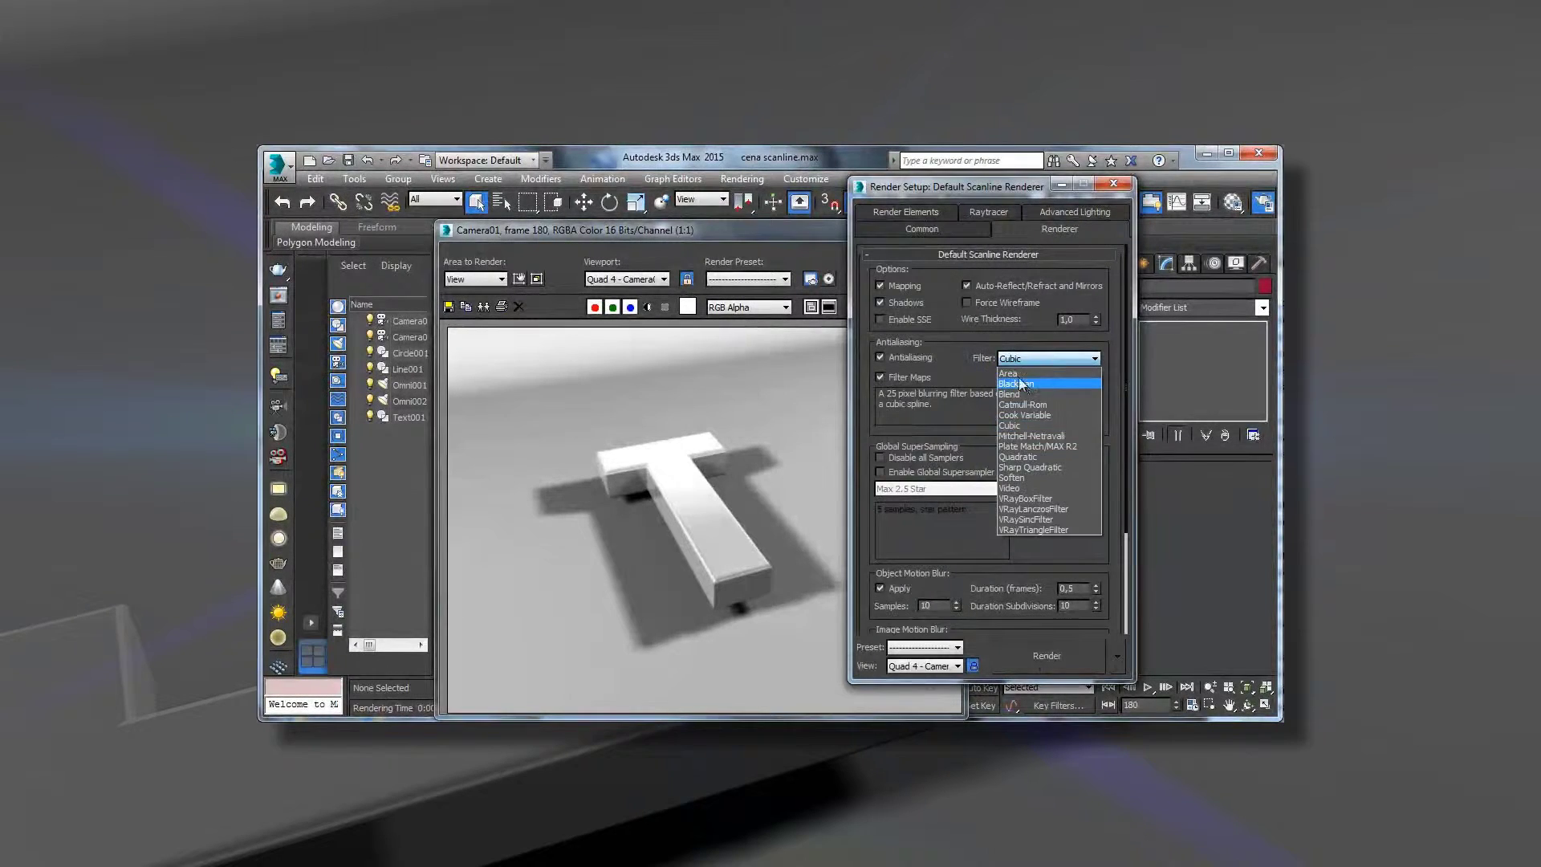
click(1021, 370)
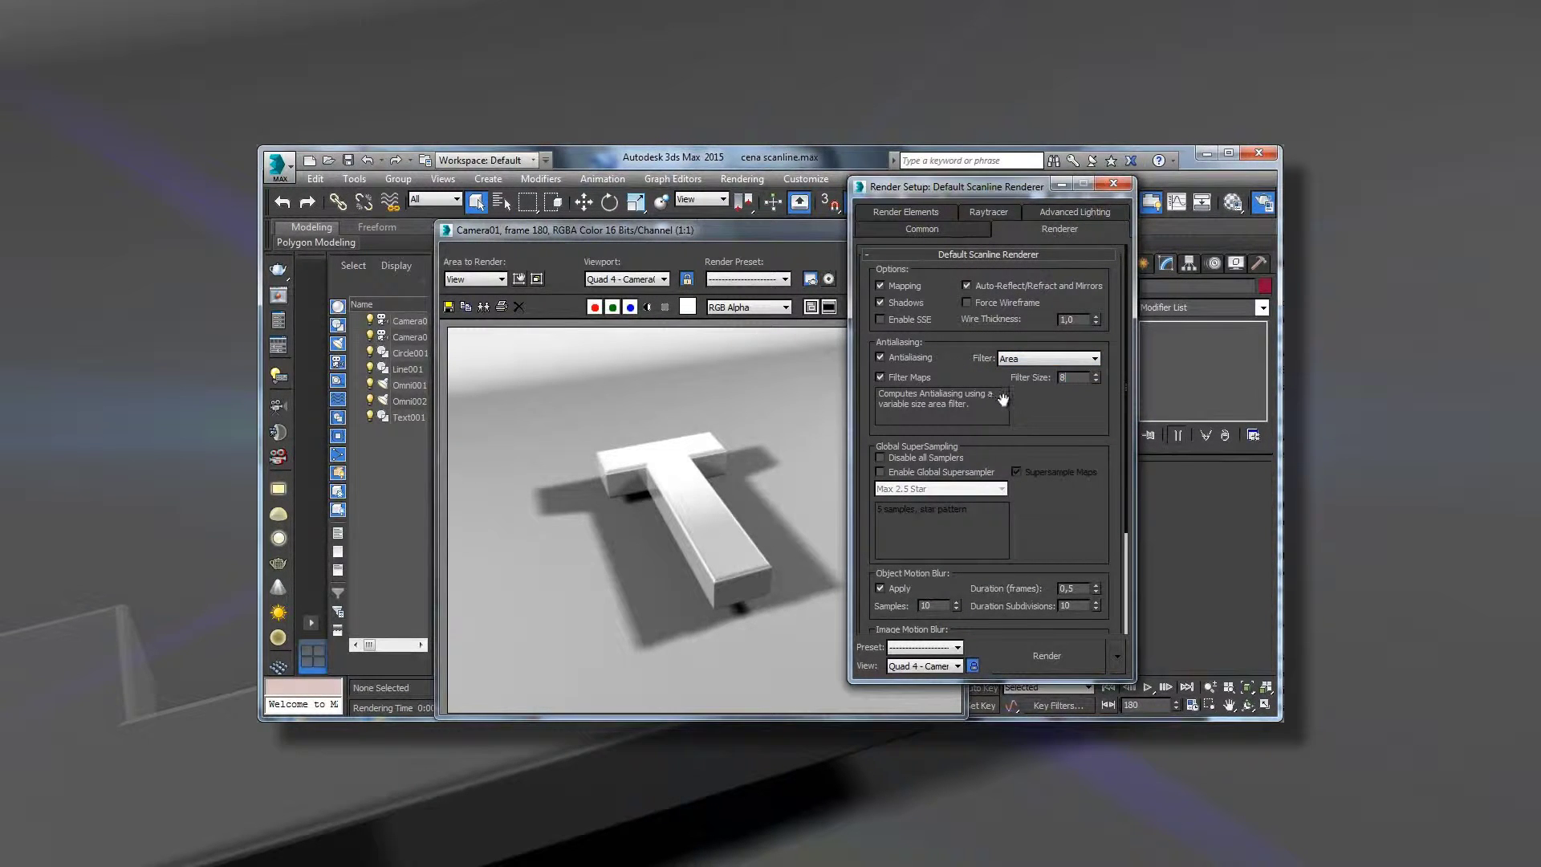
click(1036, 655)
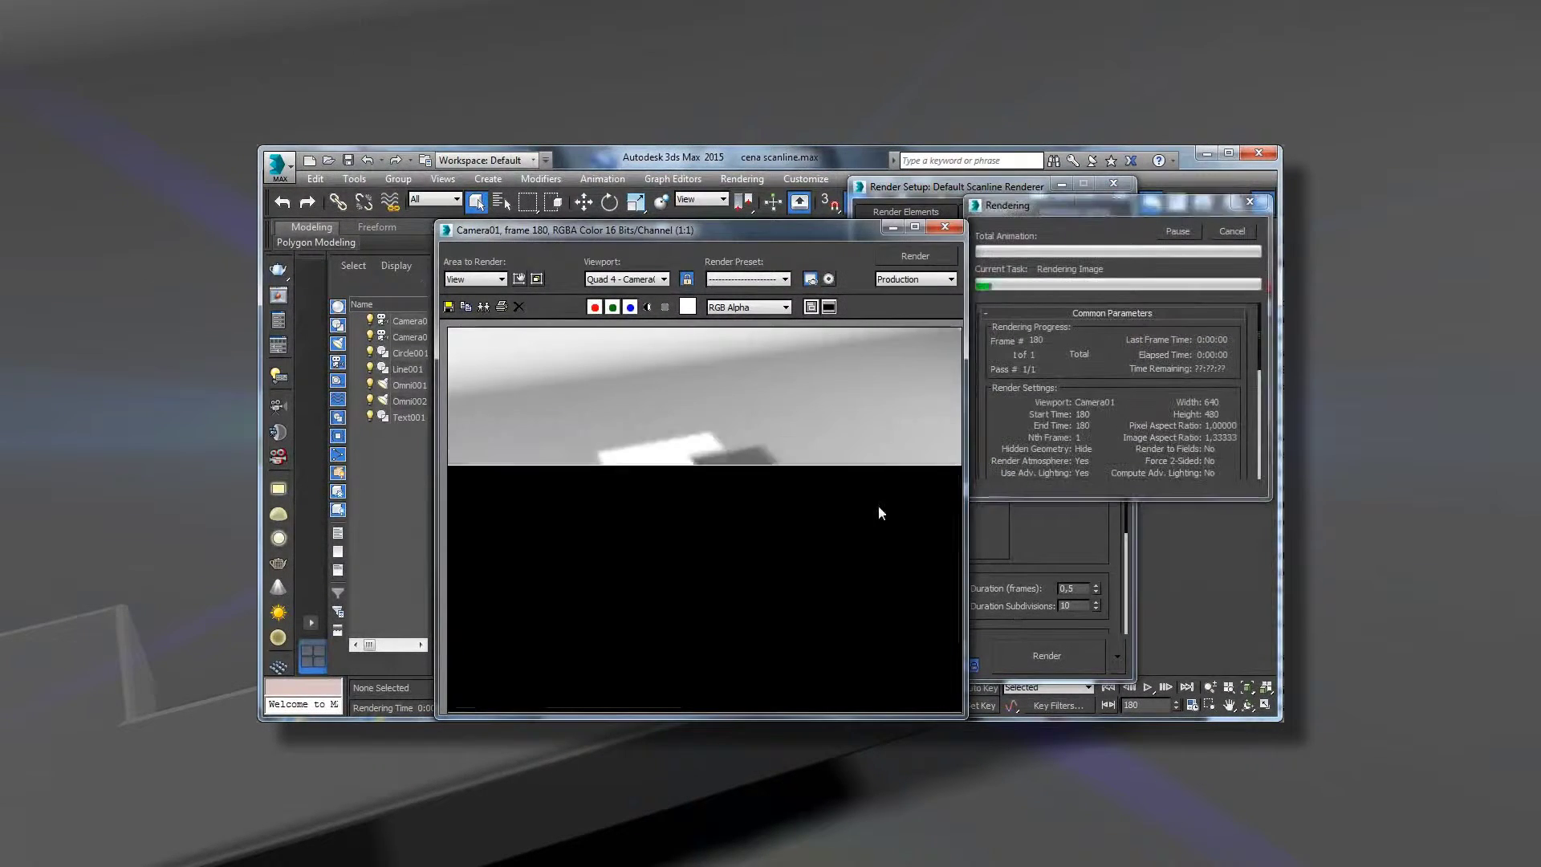
click(1022, 376)
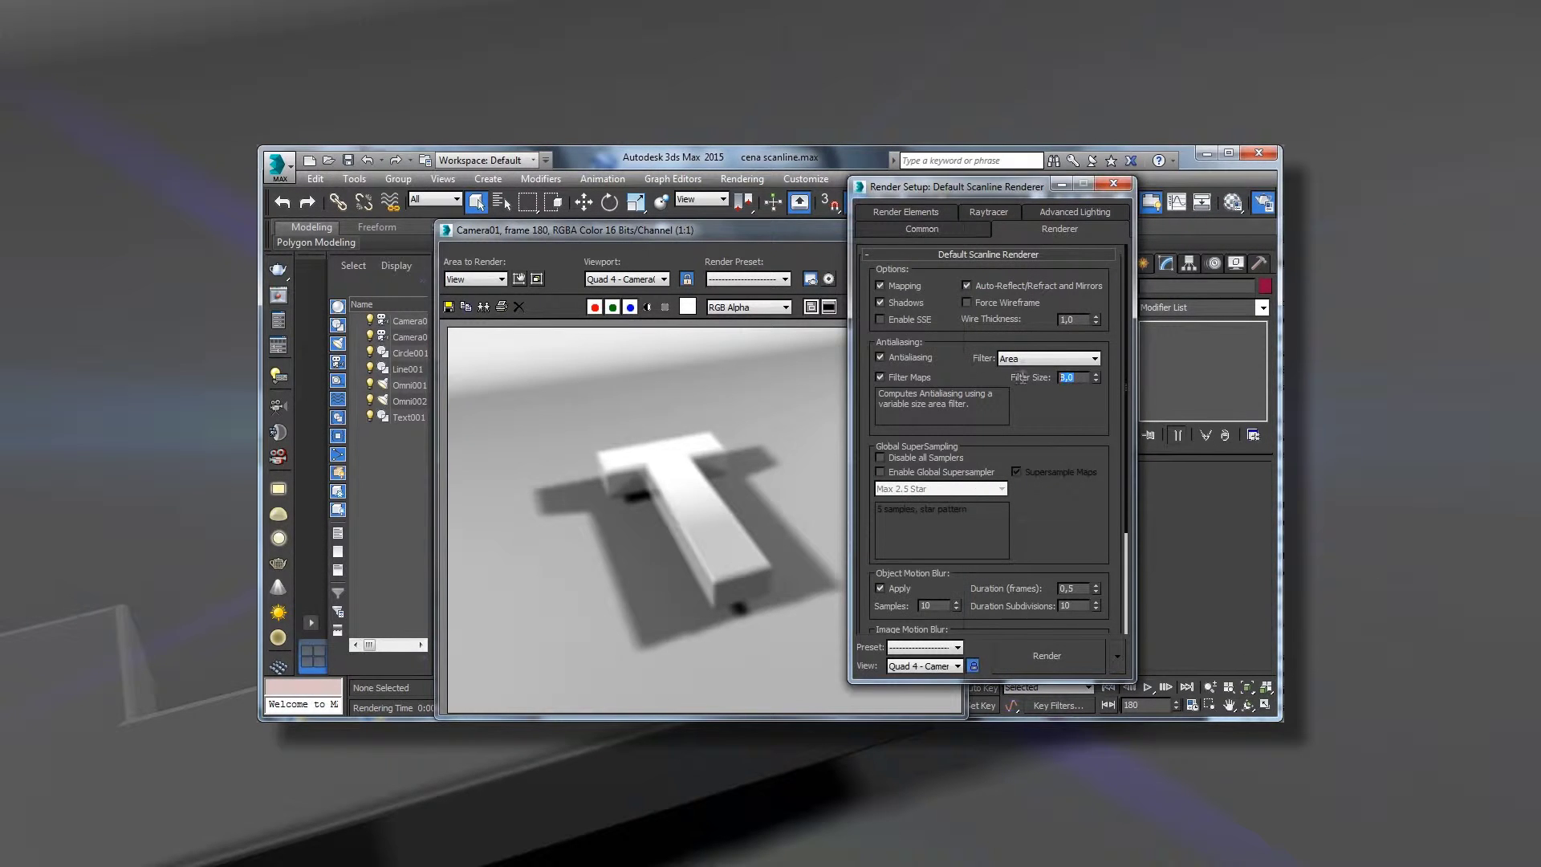
Step: Lower the Area filter size to 1,5 and re-render the T
text(1,5)
click(1047, 657)
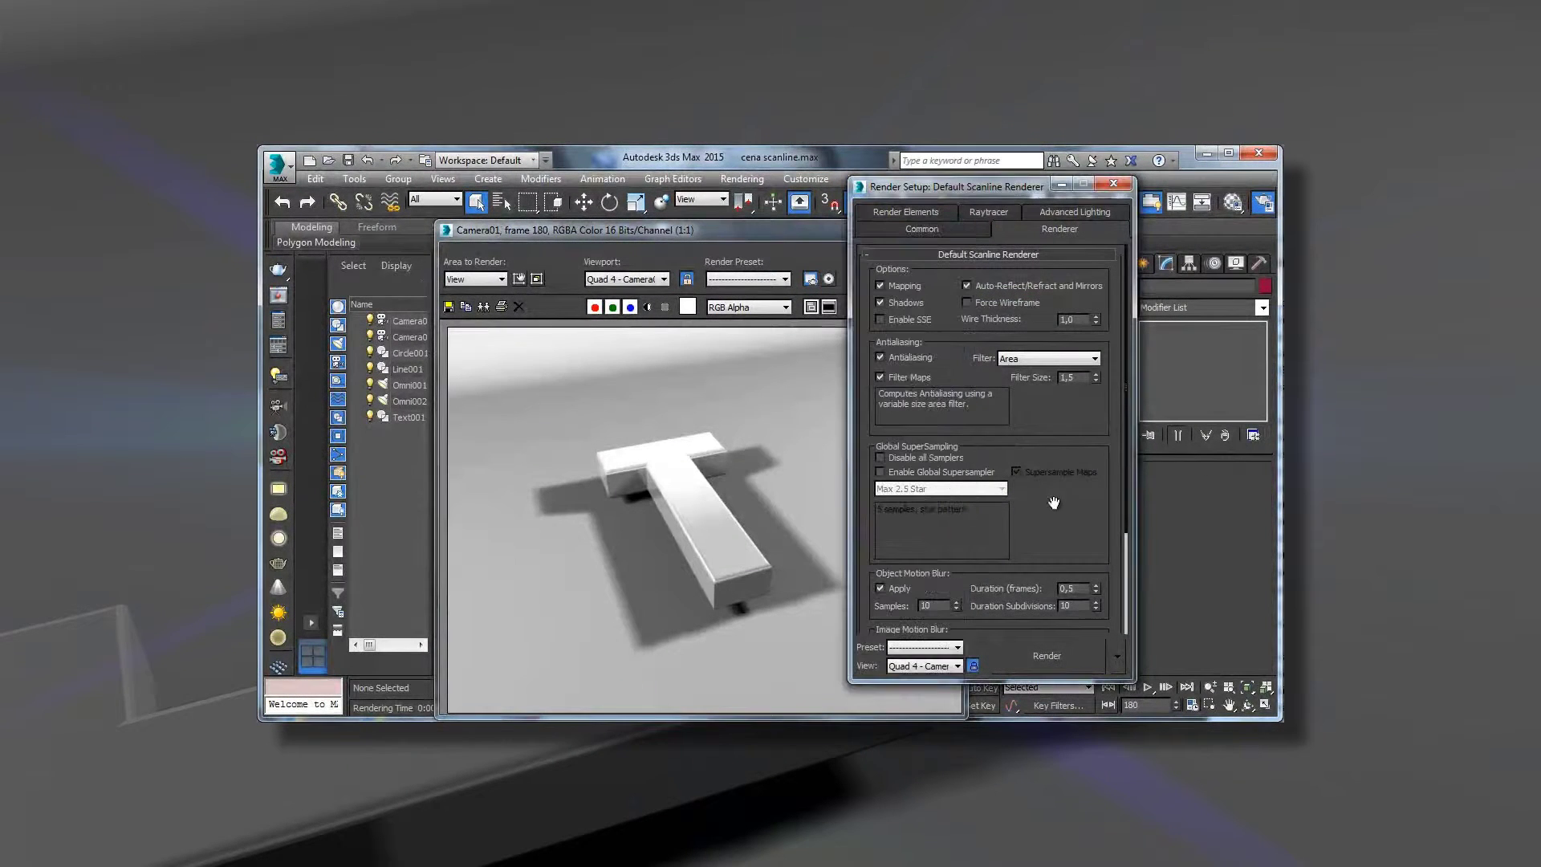
click(880, 472)
click(1047, 655)
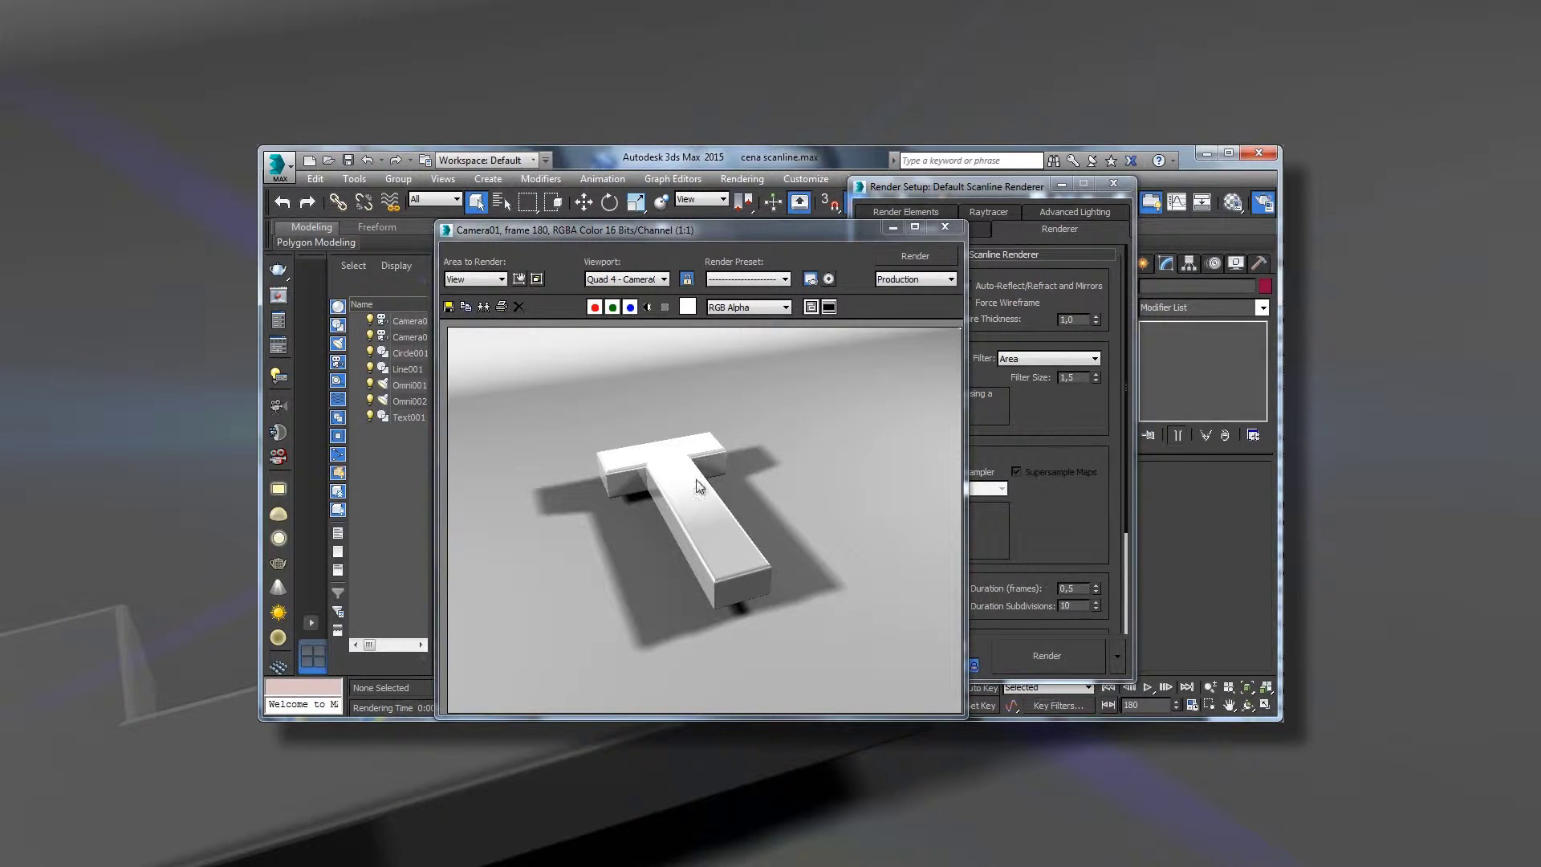
Step: Render the sharp T once more and close the rendered image window
click(1068, 436)
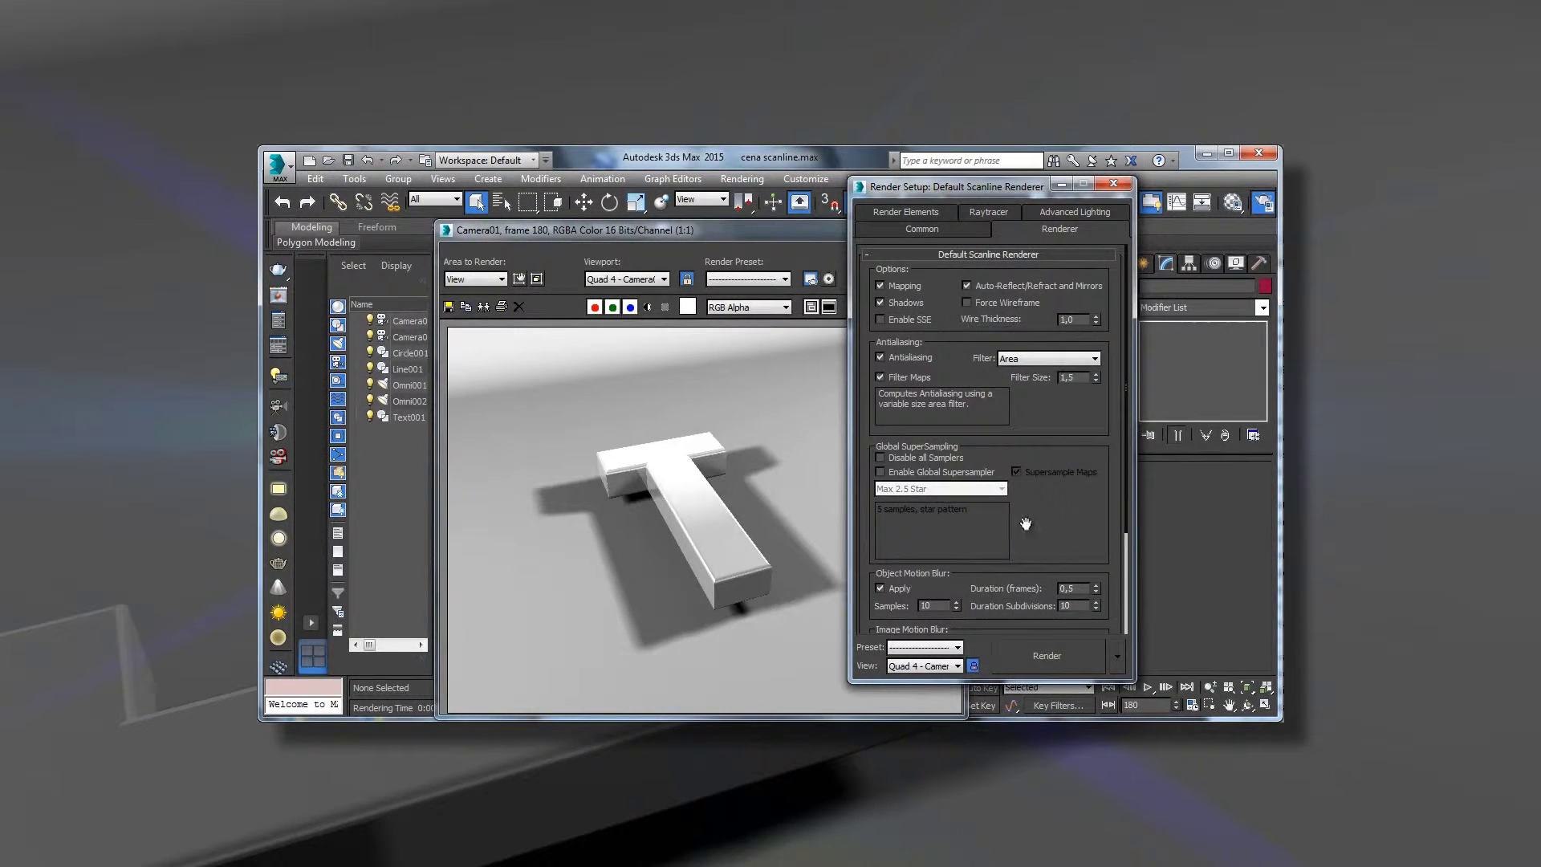
drag(1032, 501, 1010, 286)
click(1052, 662)
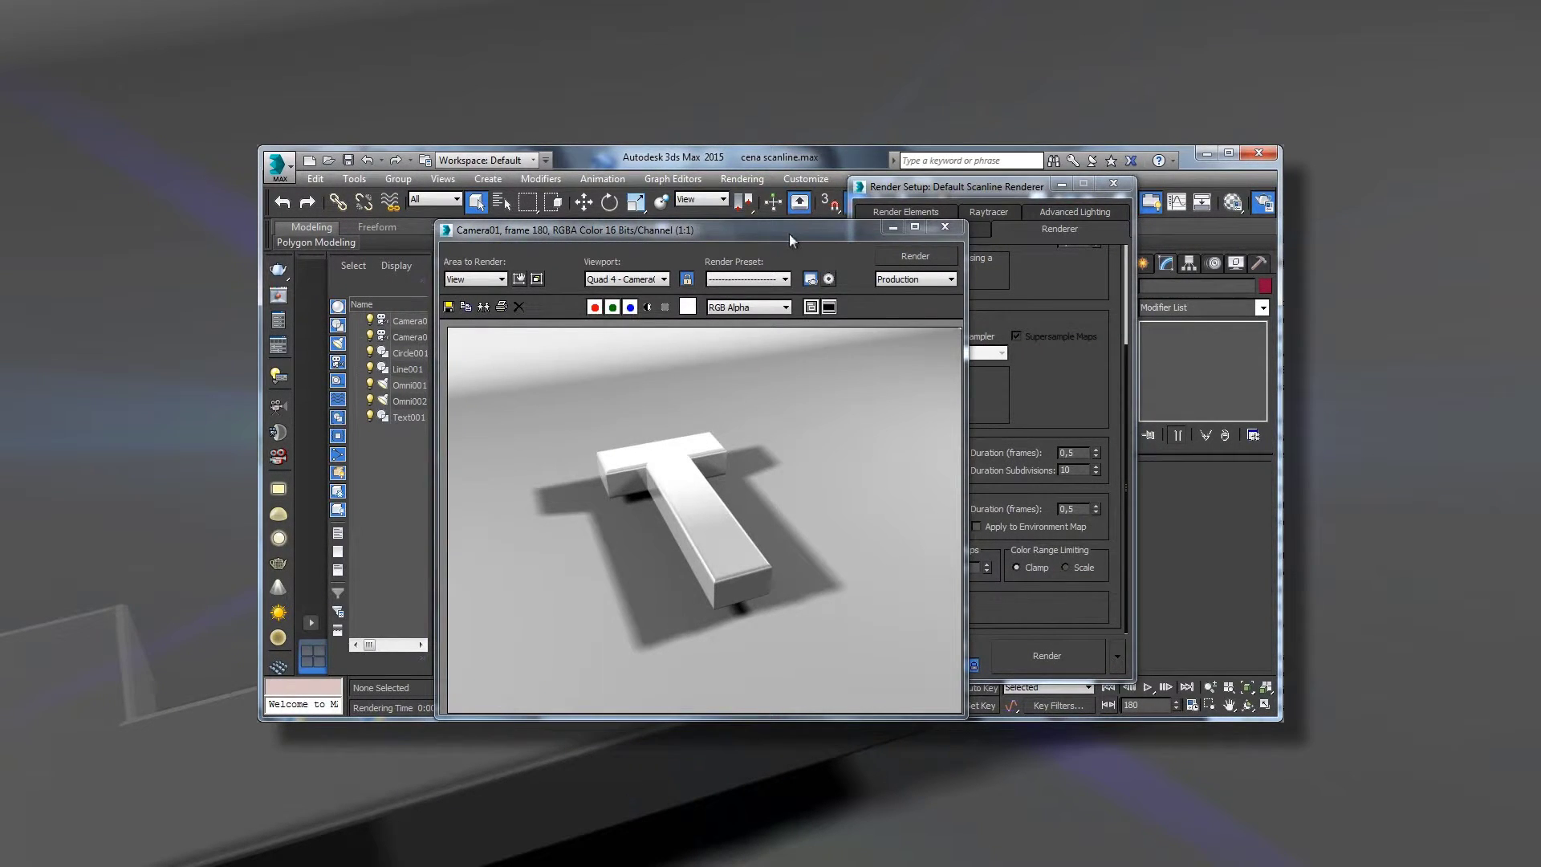
drag(788, 232, 778, 212)
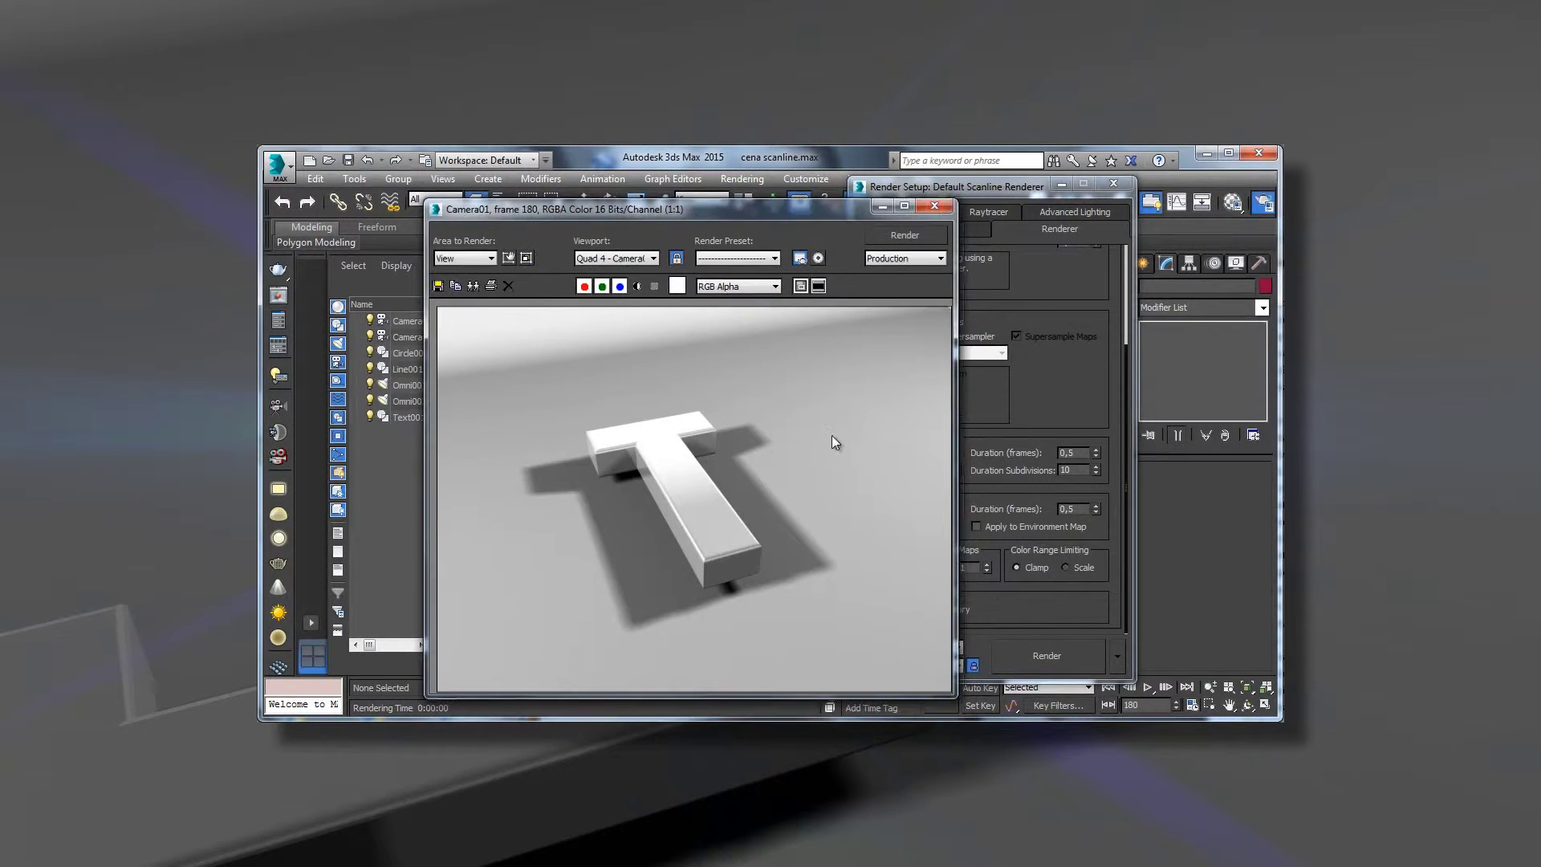
click(935, 206)
drag(1010, 187, 748, 169)
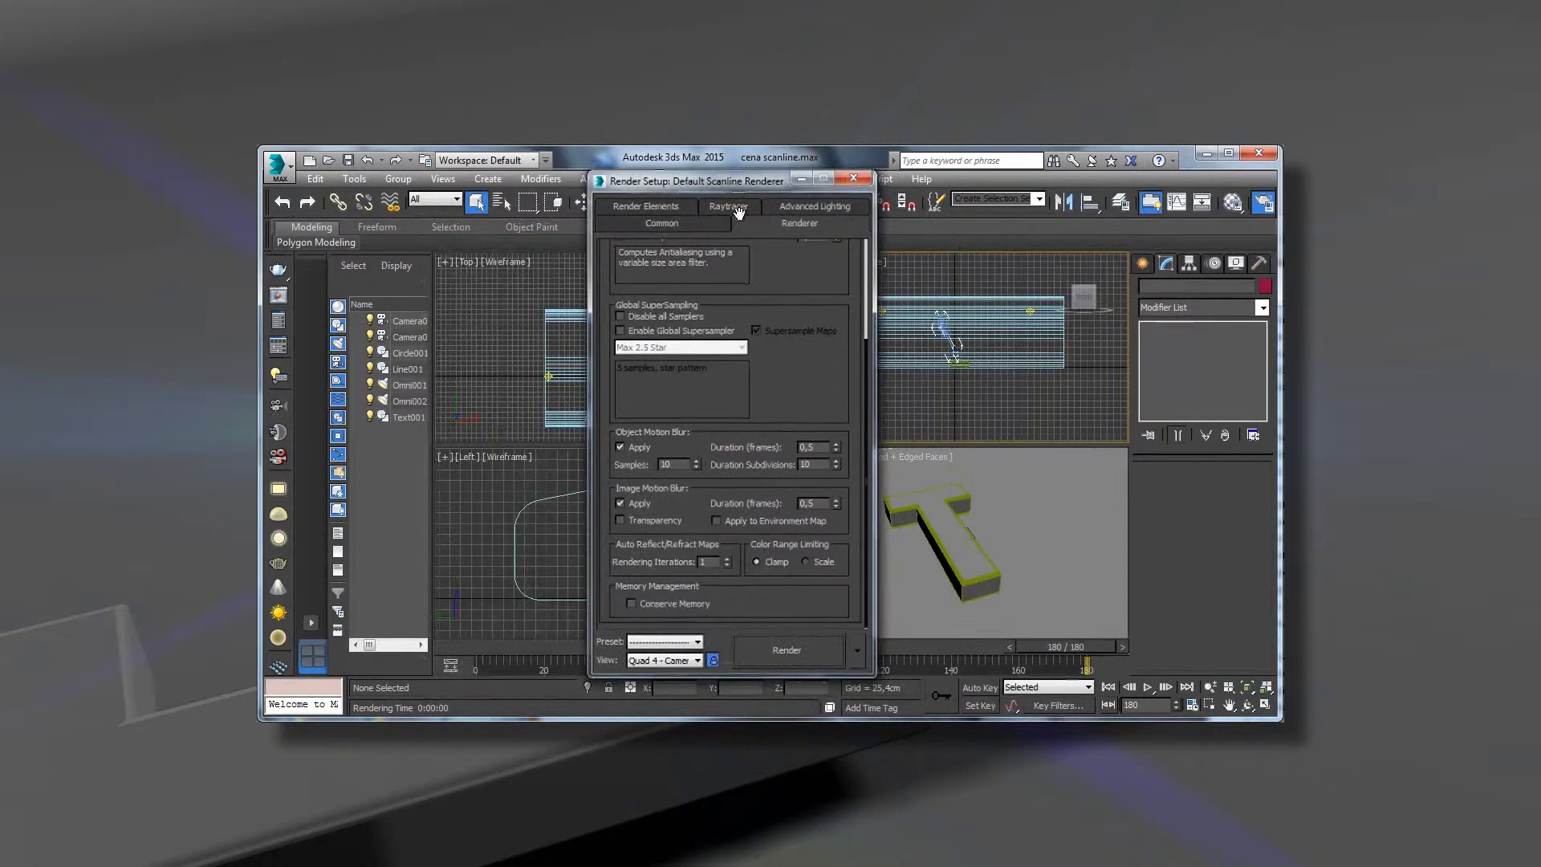
click(663, 211)
scroll(823, 598, down, 3)
scroll(819, 602, down, 3)
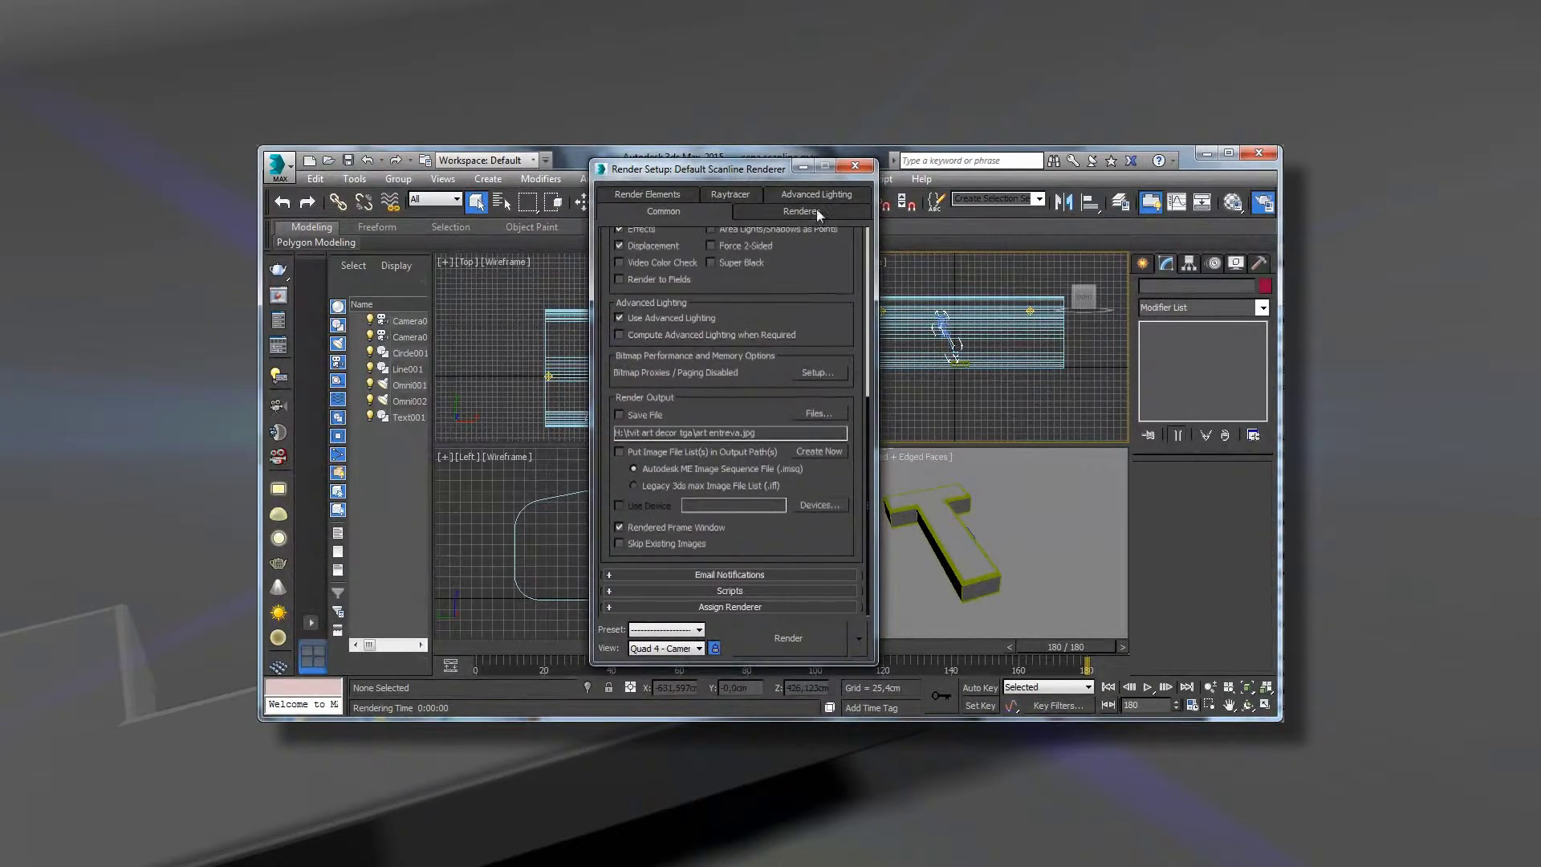
scroll(812, 604, down, 2)
click(821, 543)
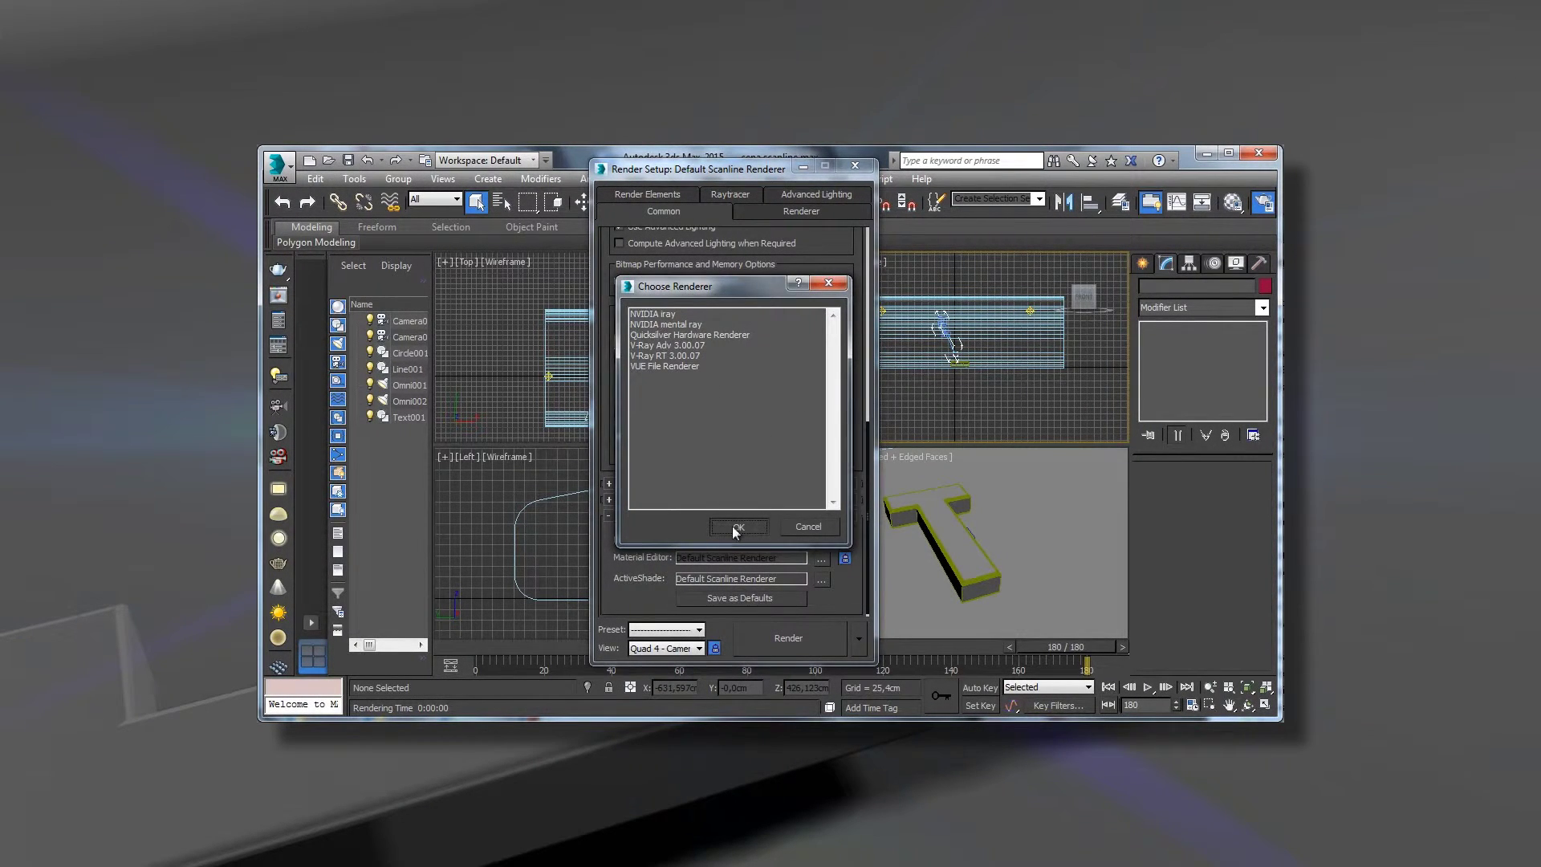
click(736, 527)
click(787, 639)
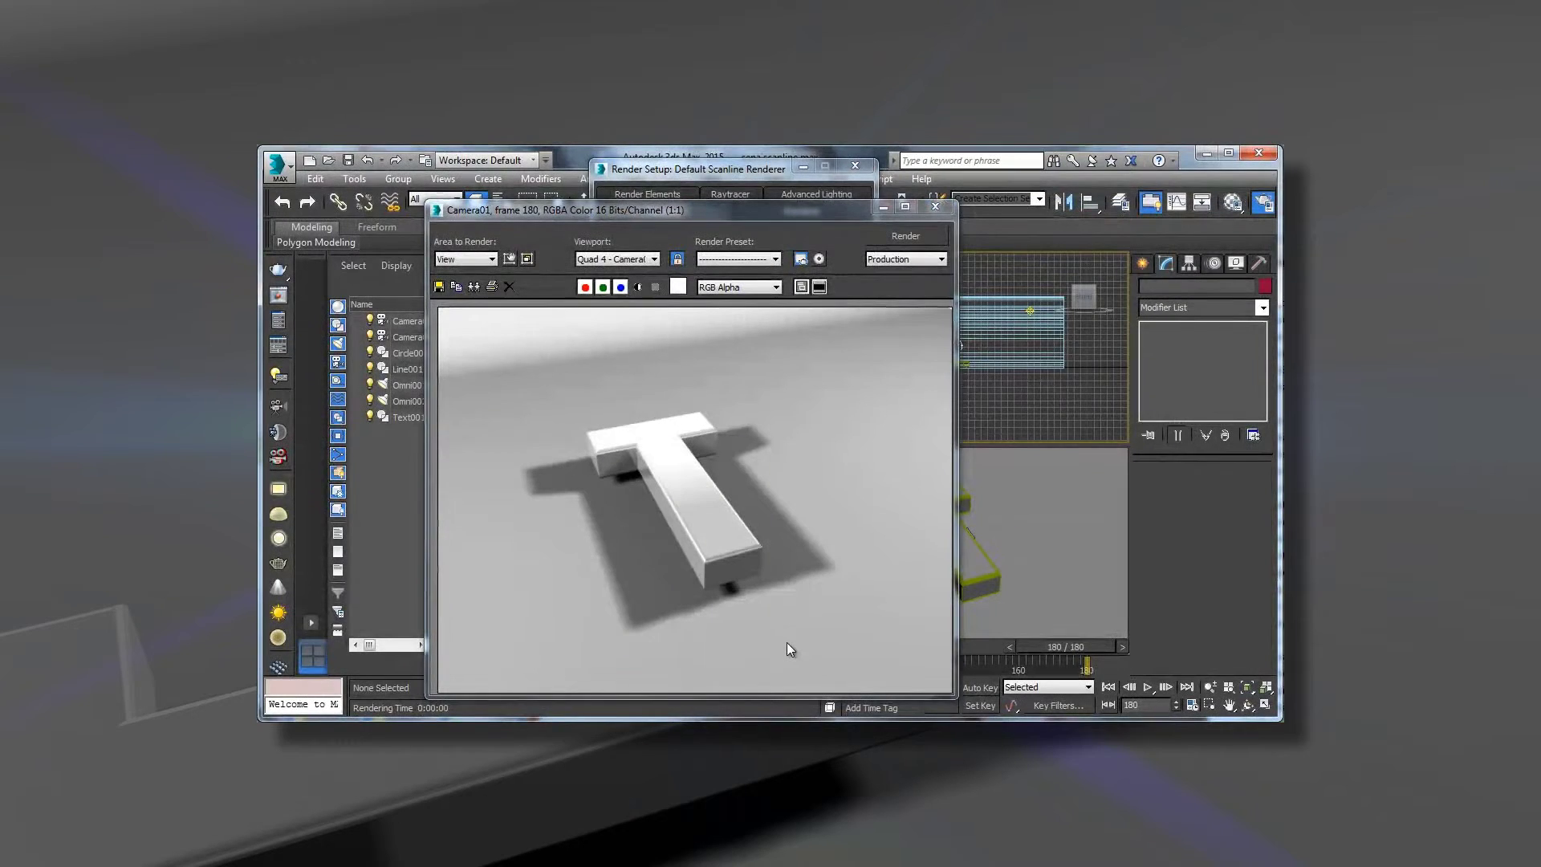